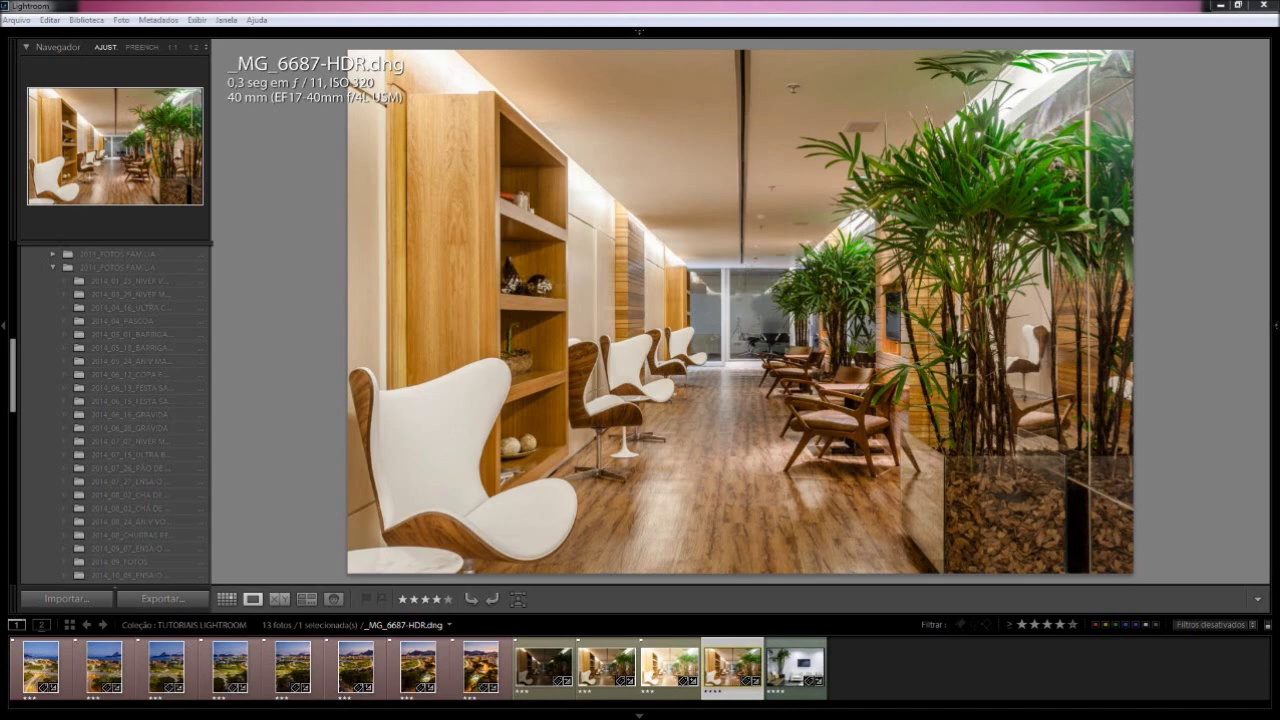
Select the three bracketed wood-and-plants lounge exposures and compare them together in Survey view.
click(660, 665)
shift+click(545, 668)
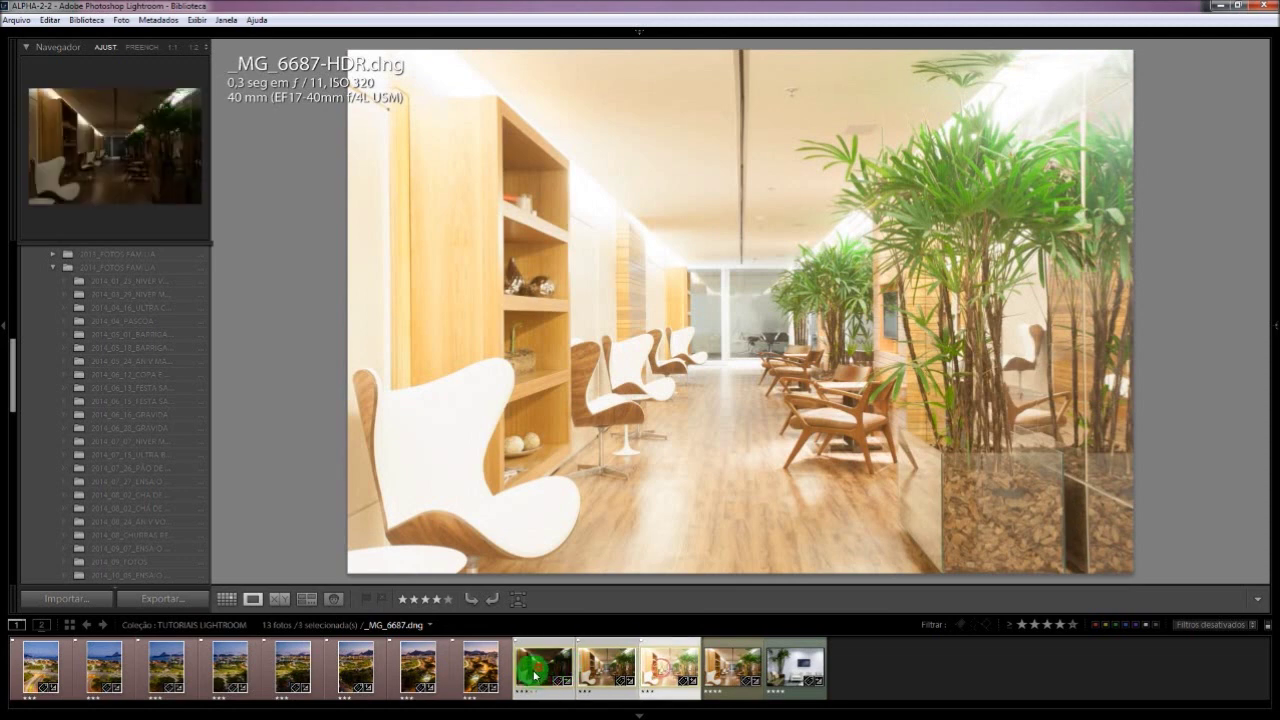
key(n)
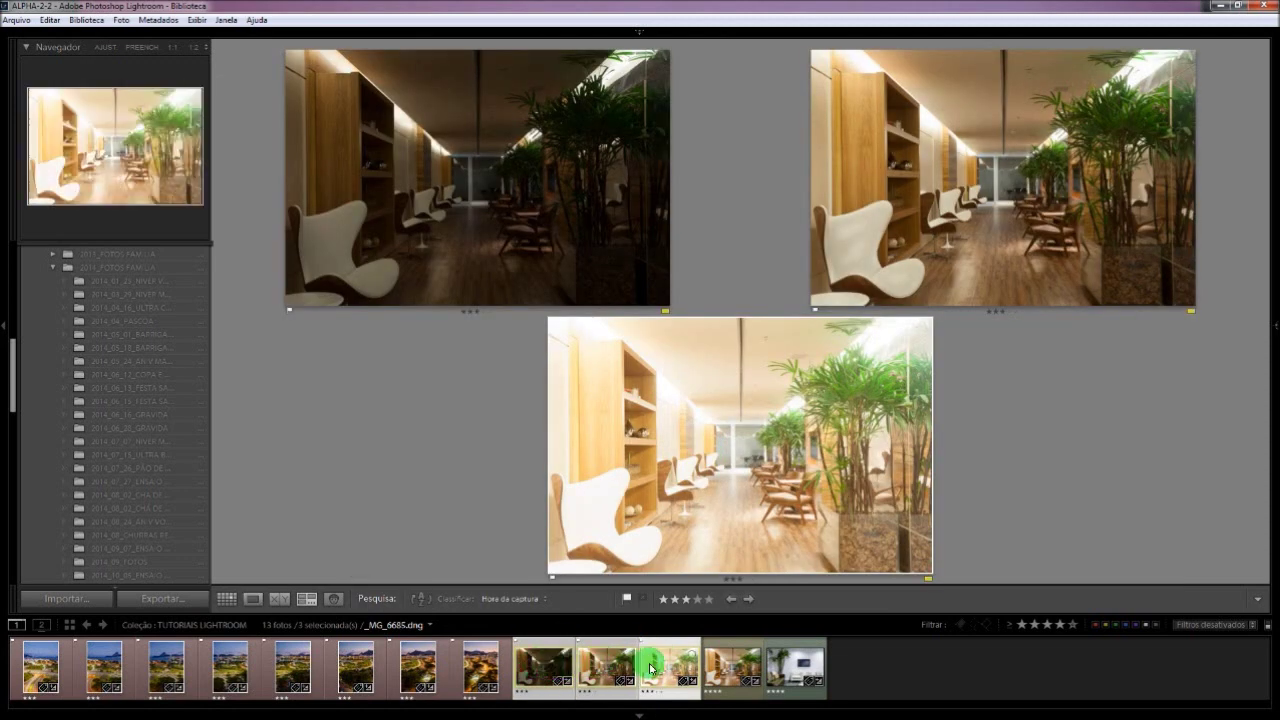
click(670, 667)
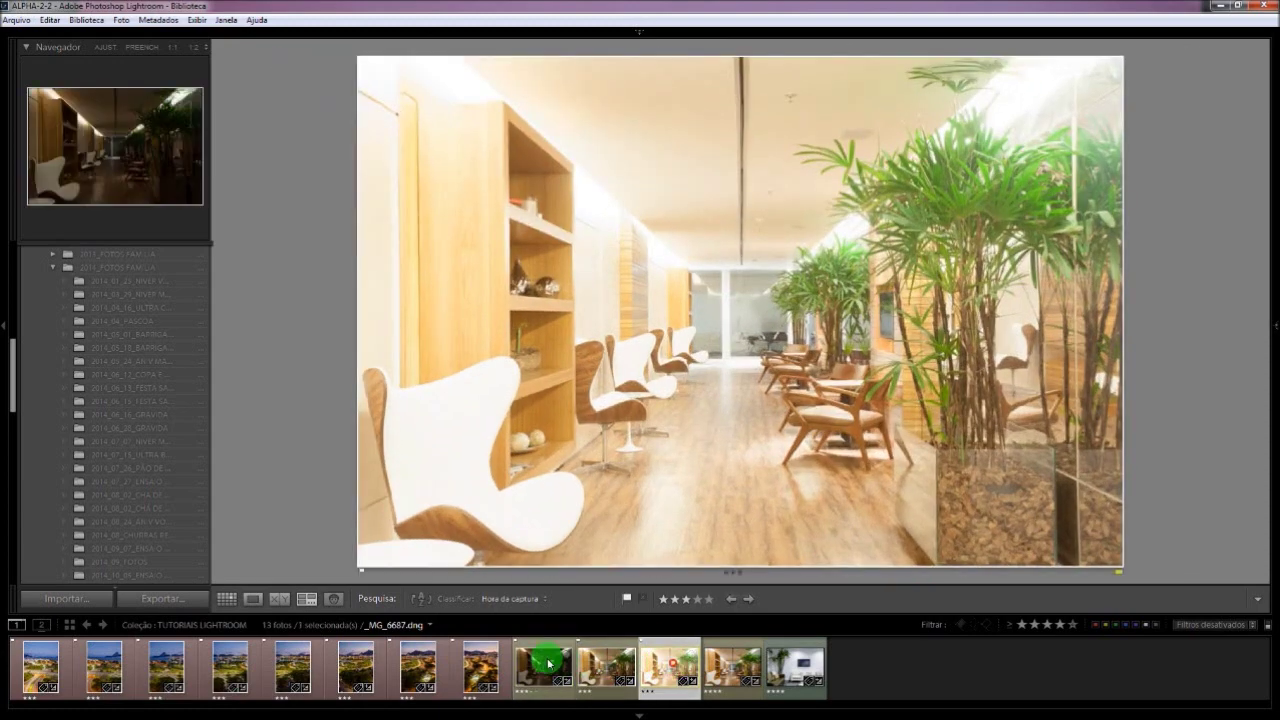
shift+click(548, 662)
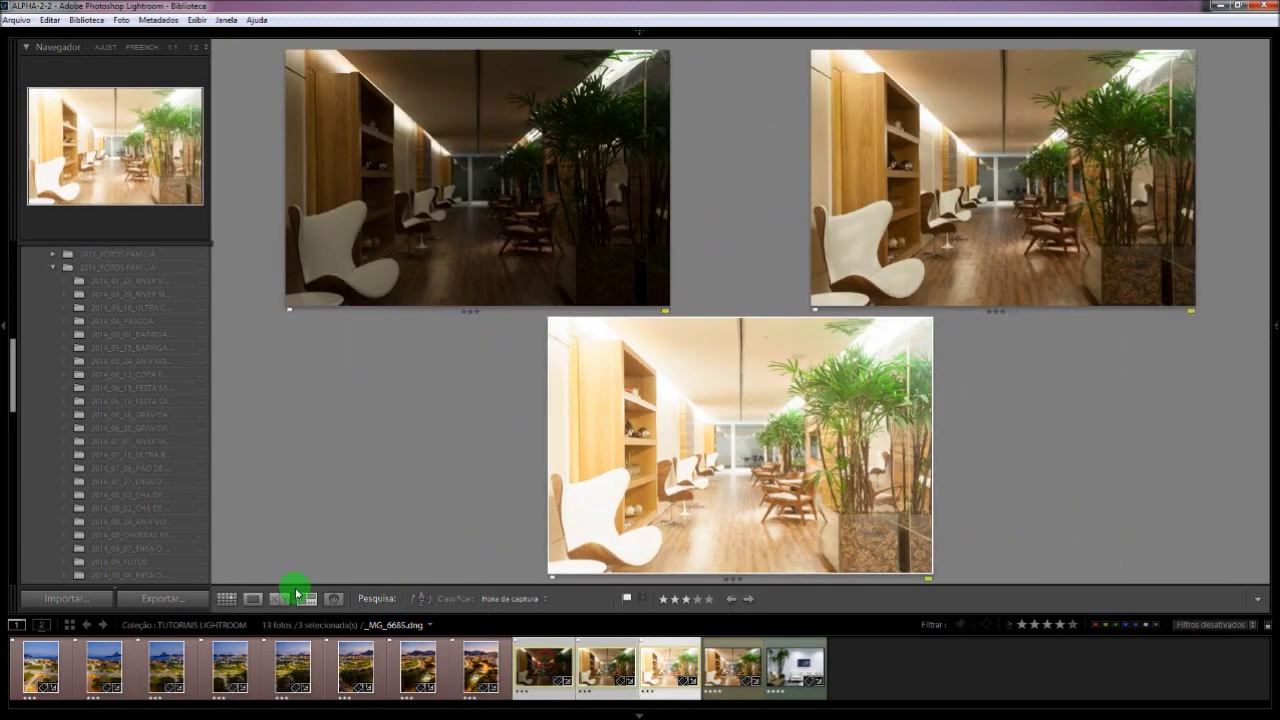
click(309, 599)
click(309, 599)
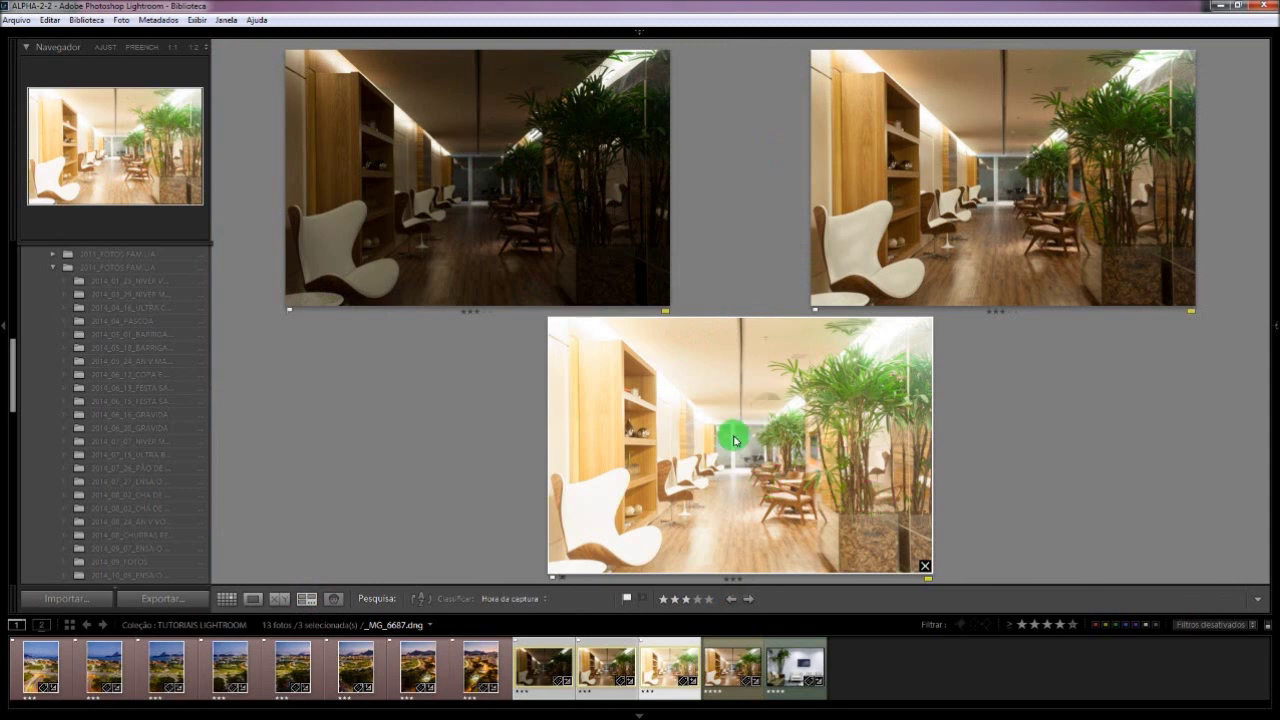
Preview an HDR photo merge of the three exposures with auto tone enabled, and close the preview without merging.
right_click(700, 432)
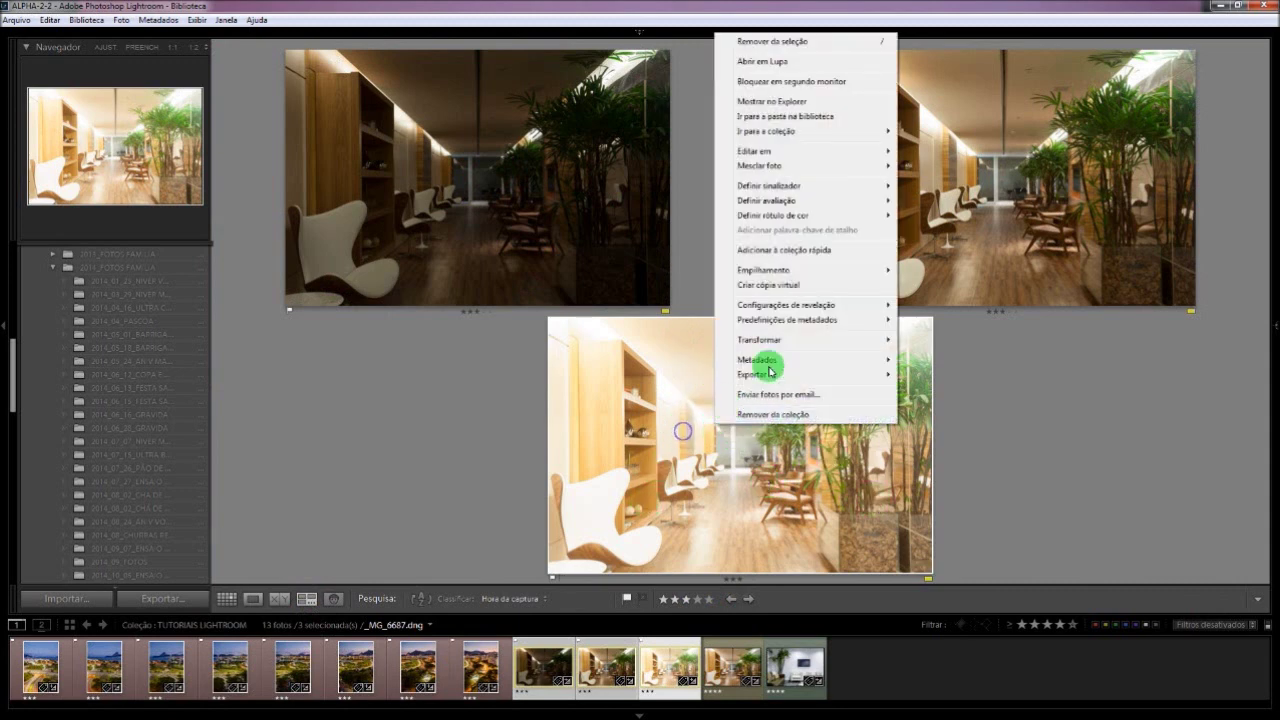
click(768, 150)
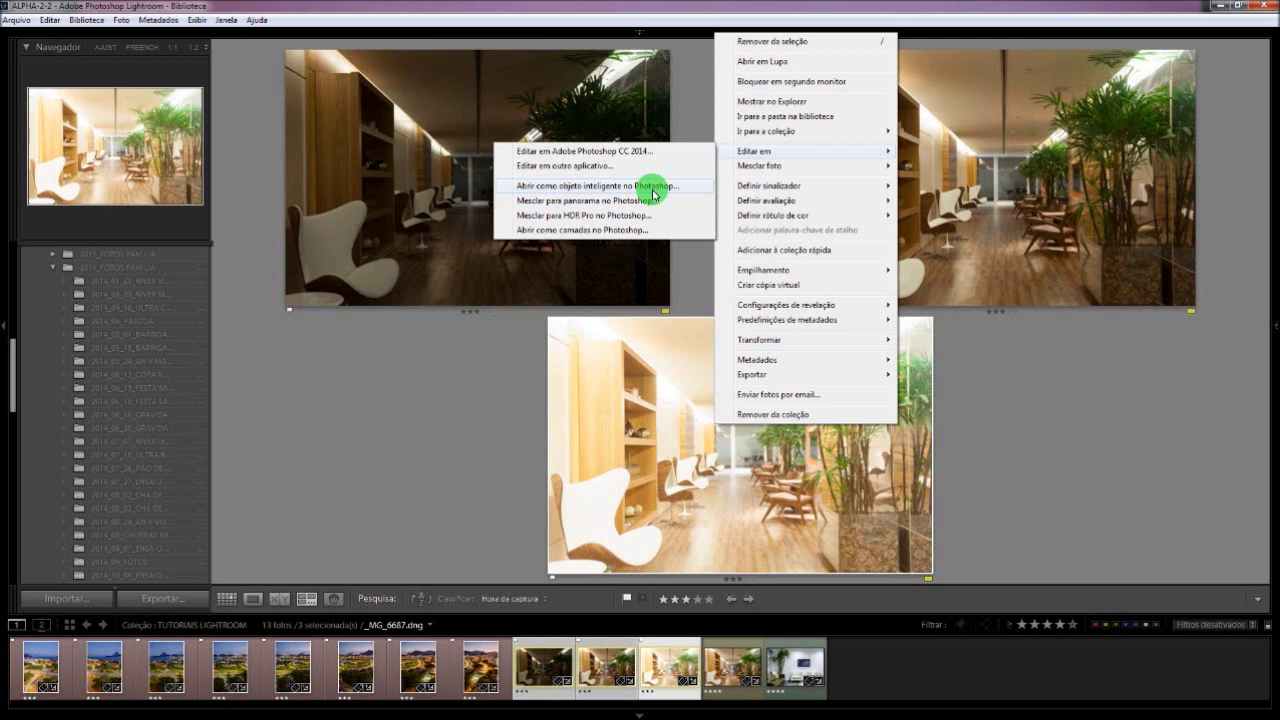
mouse_move(768, 168)
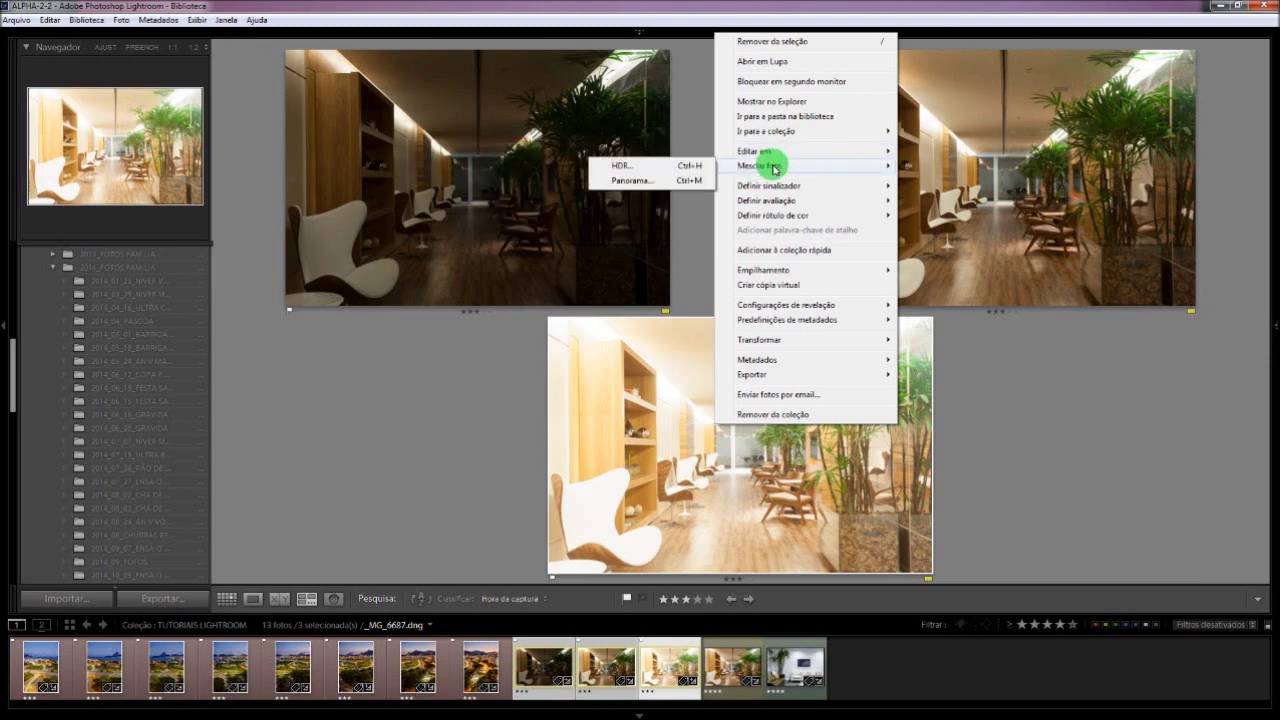
click(692, 167)
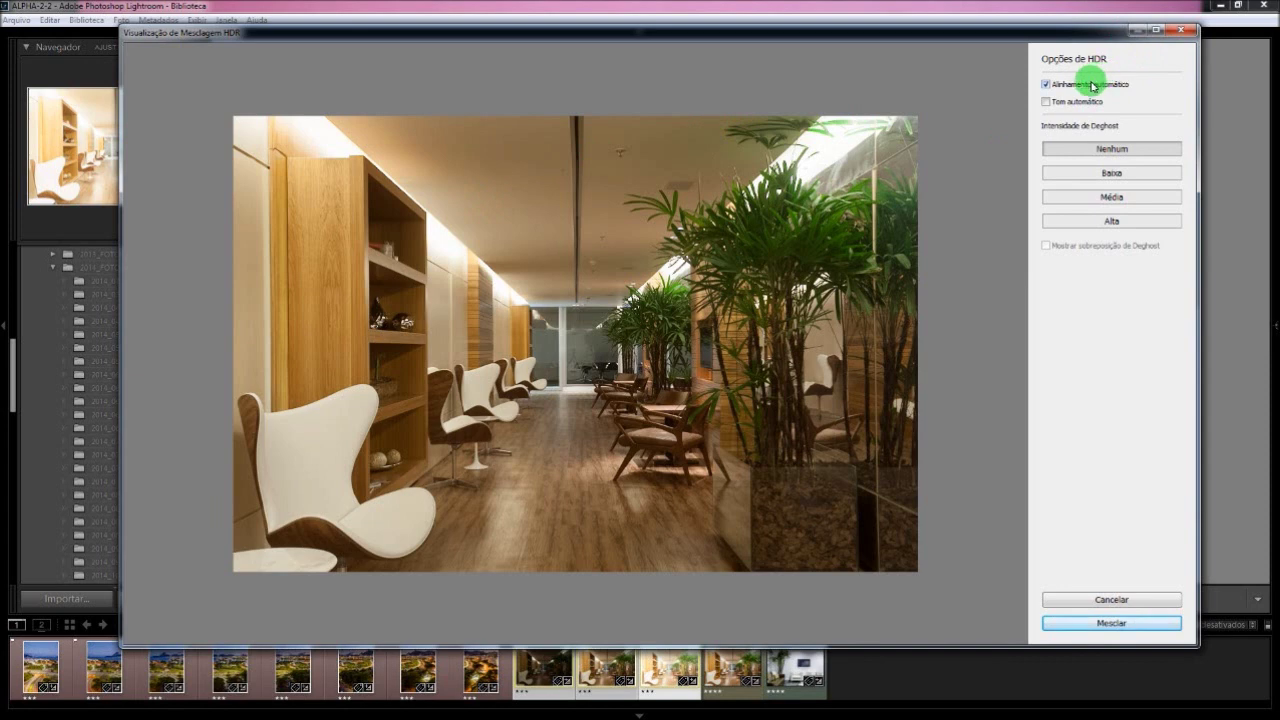
click(1050, 102)
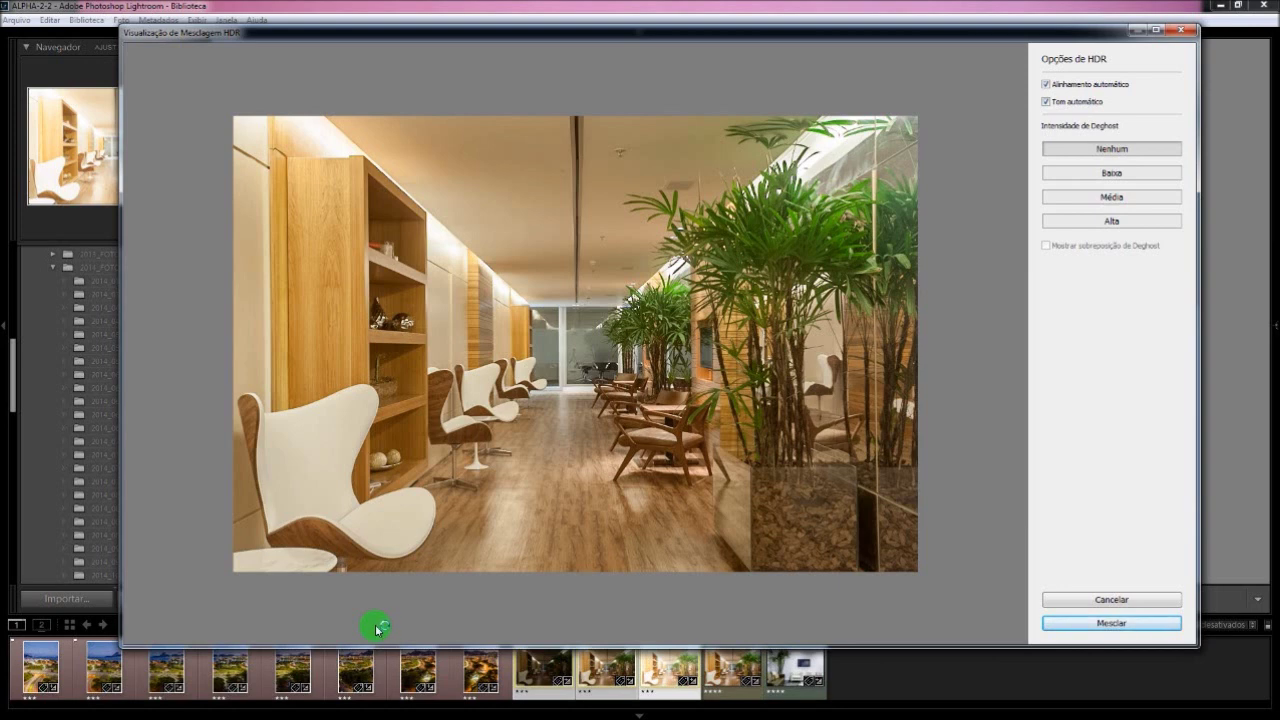
click(1110, 601)
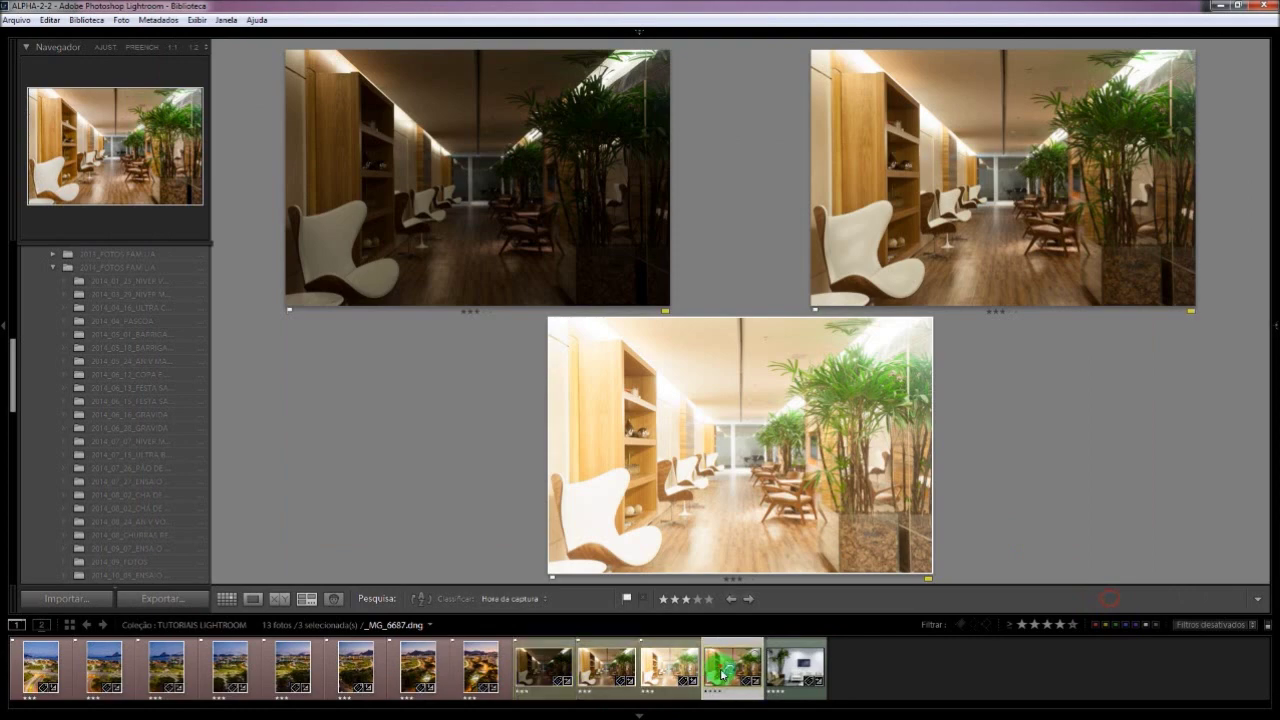
View the already merged _MG_6687-HDR.dng photo enlarged, and return to the thumbnail grid.
double_click(722, 675)
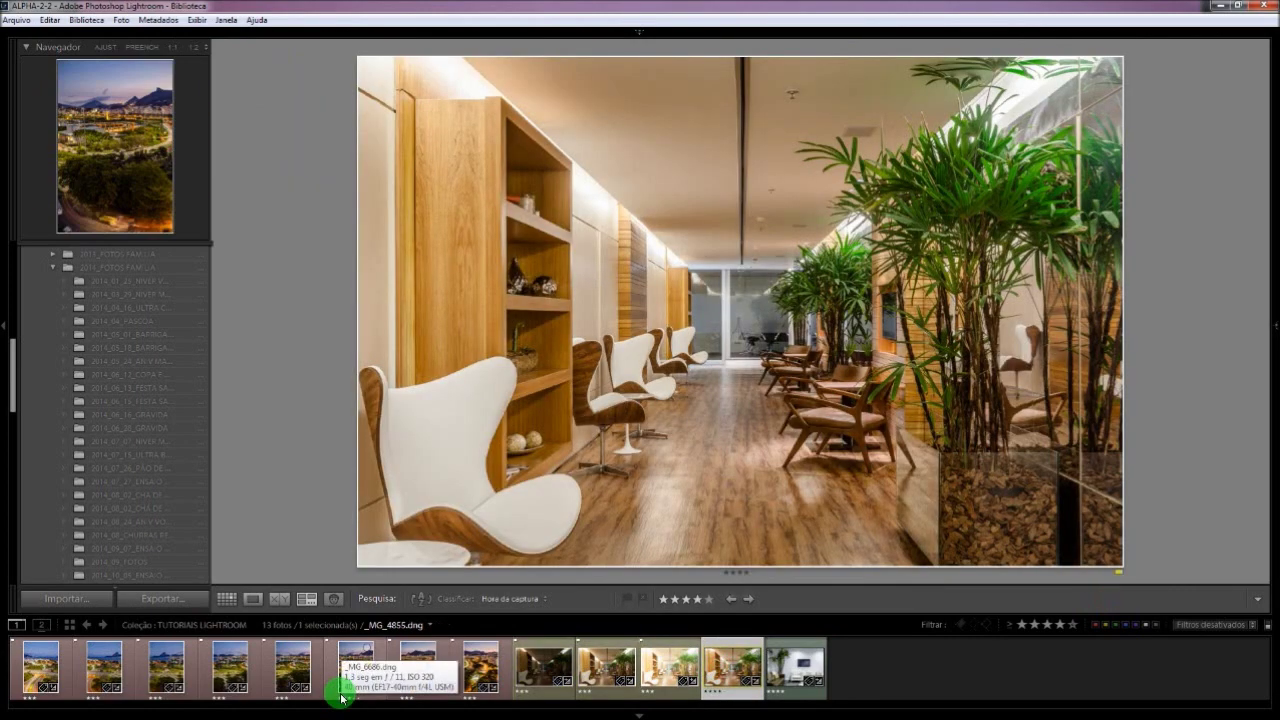
key(e)
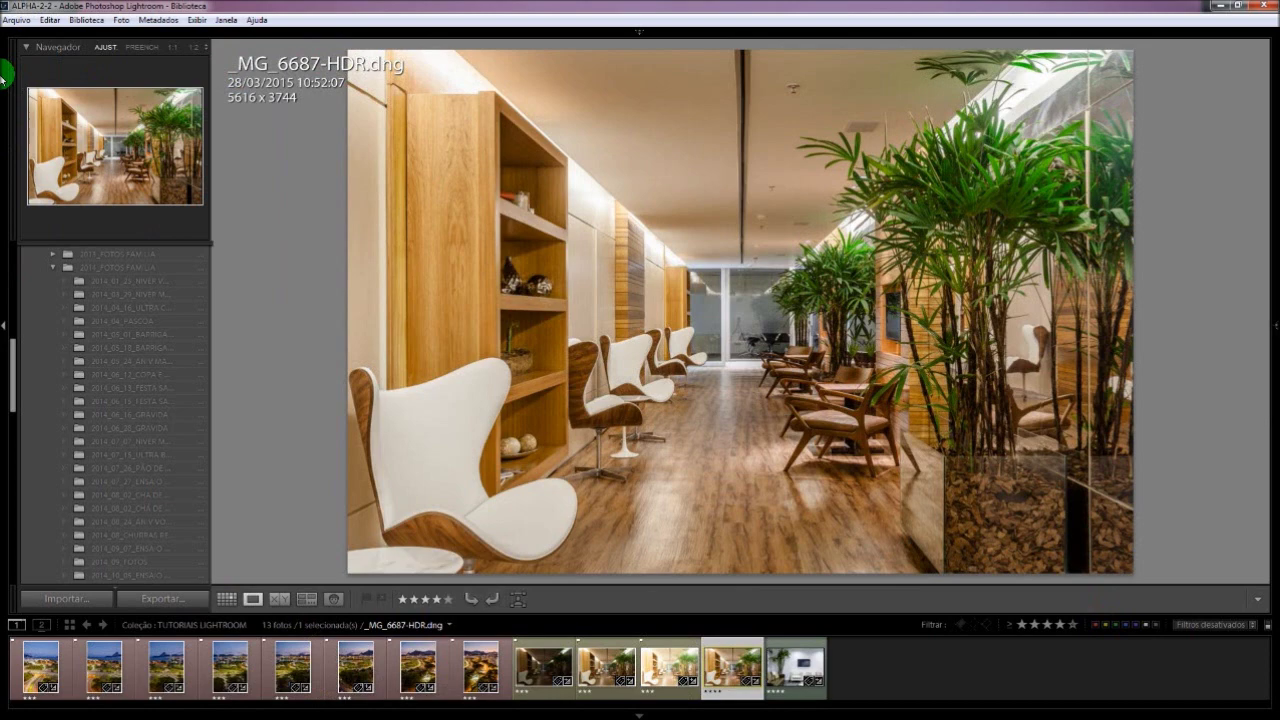
key(g)
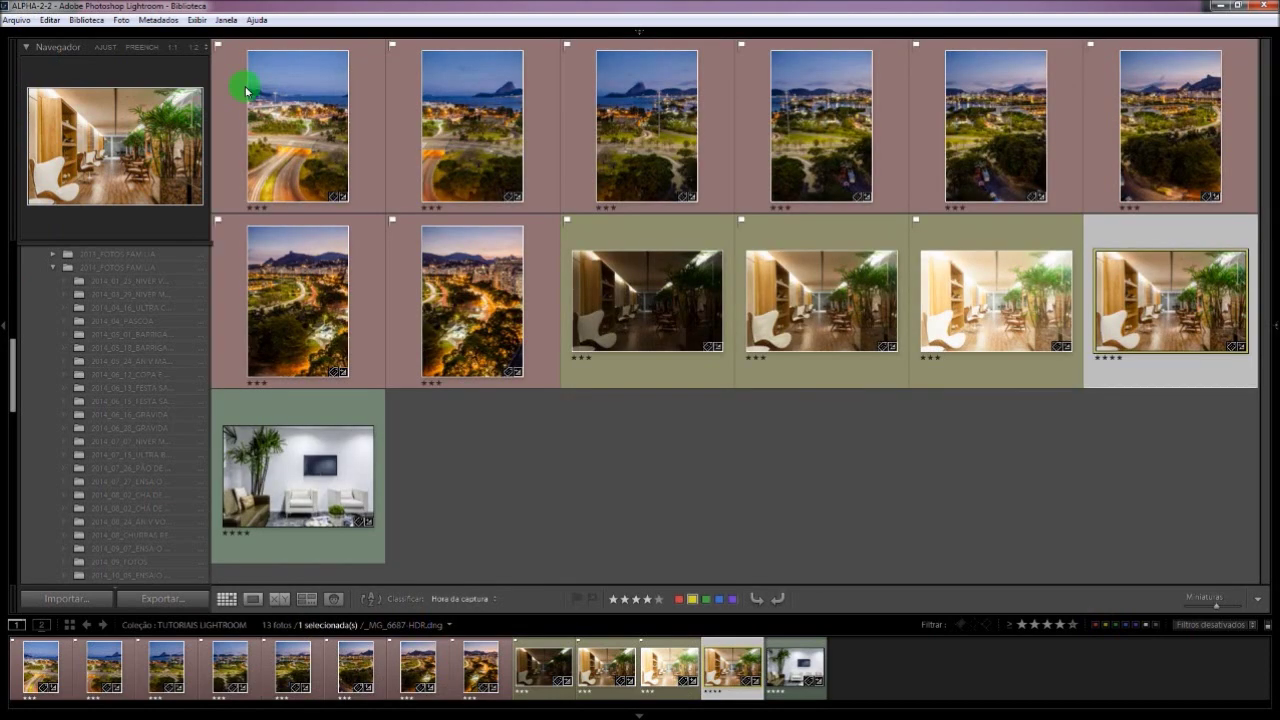
Select all eight cityscape photos and preview them as a panorama photo merge.
click(296, 128)
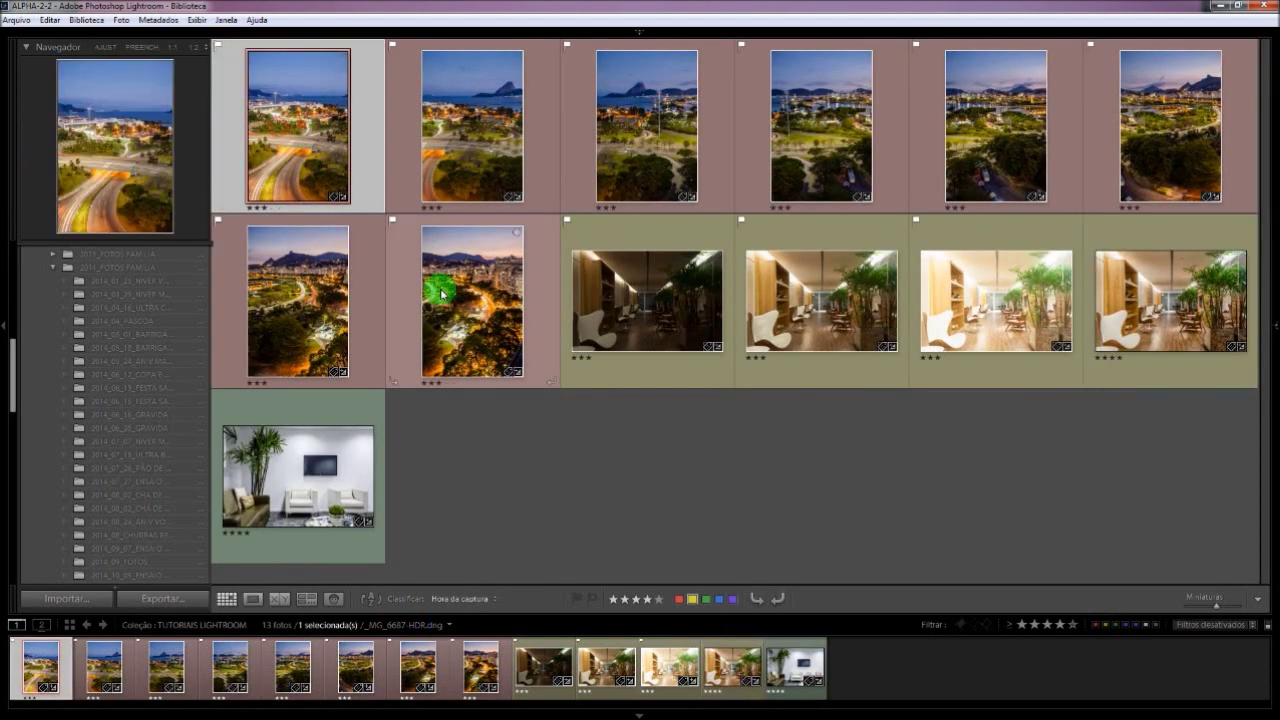
shift+click(449, 300)
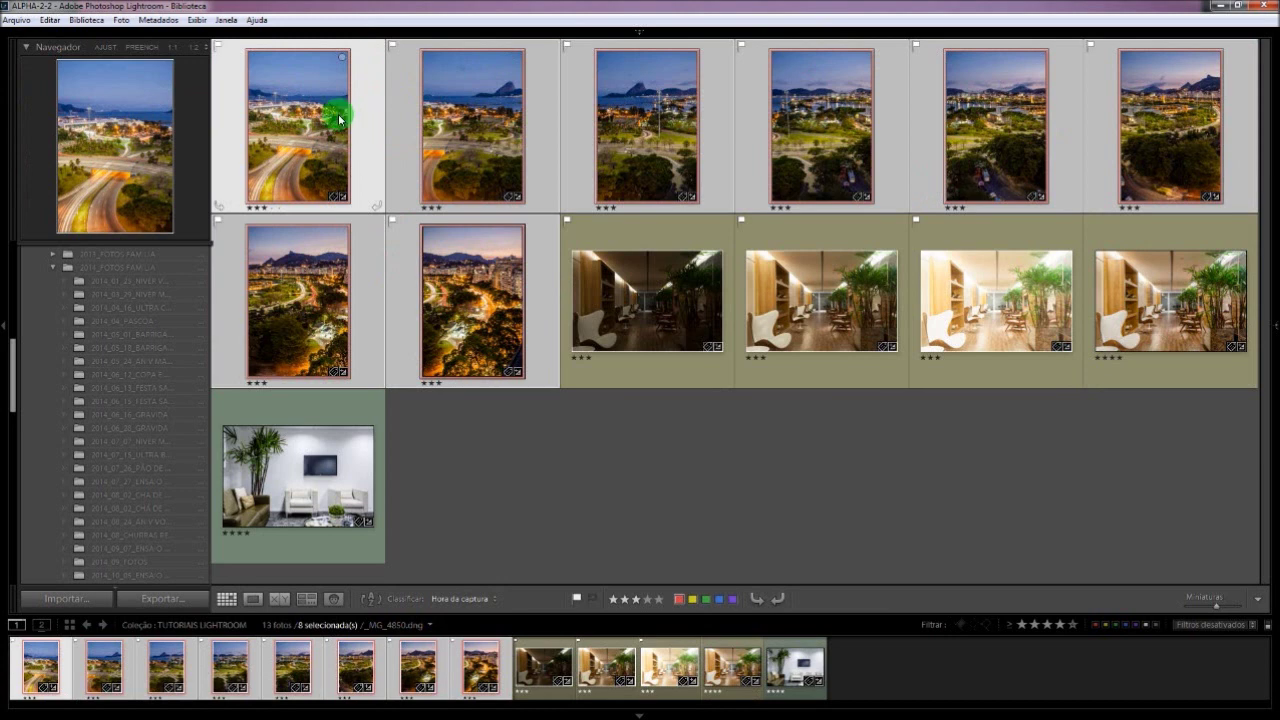
right_click(454, 124)
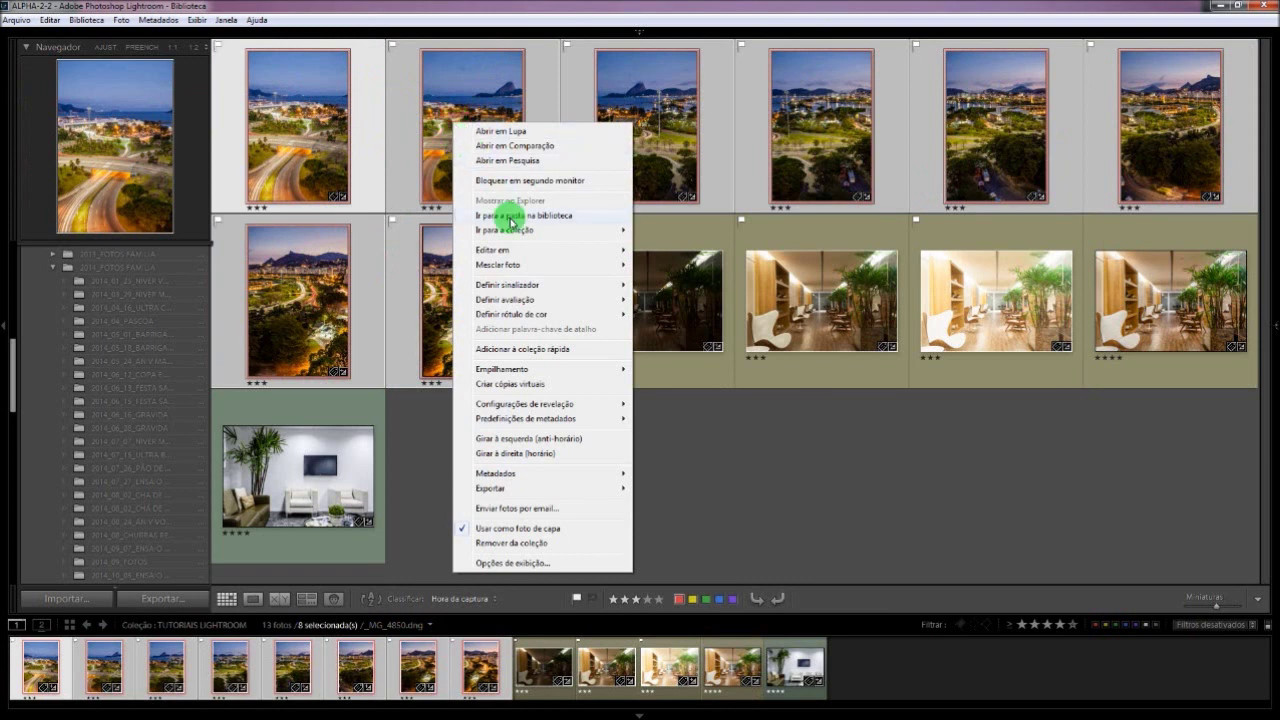
mouse_move(526, 264)
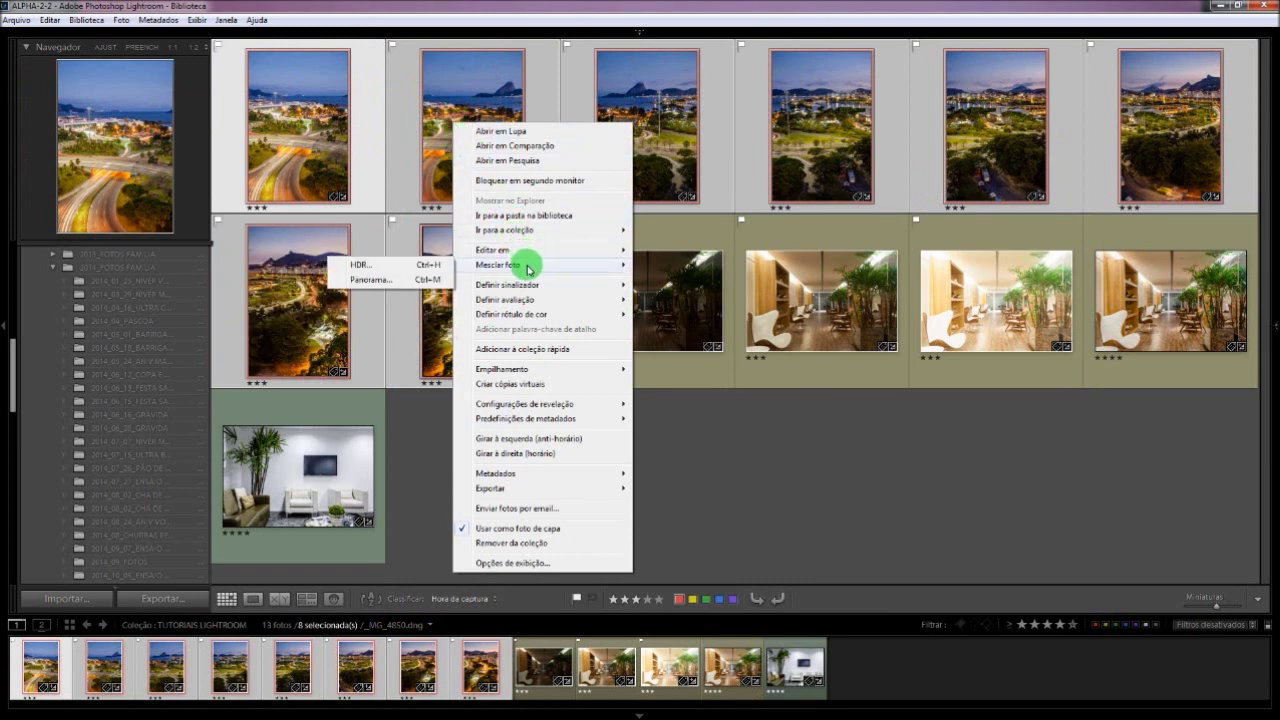
click(426, 280)
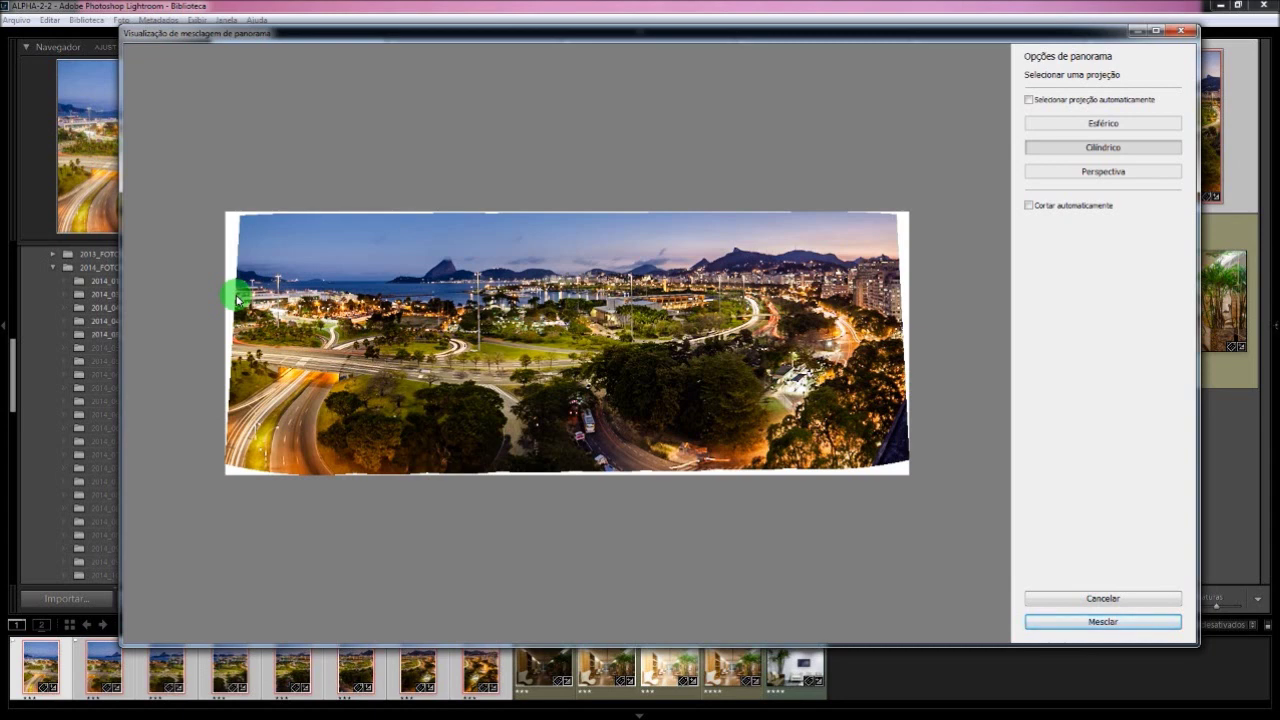
Preview the panorama with automatic projection and with auto crop on and off, and close it without merging.
click(1029, 101)
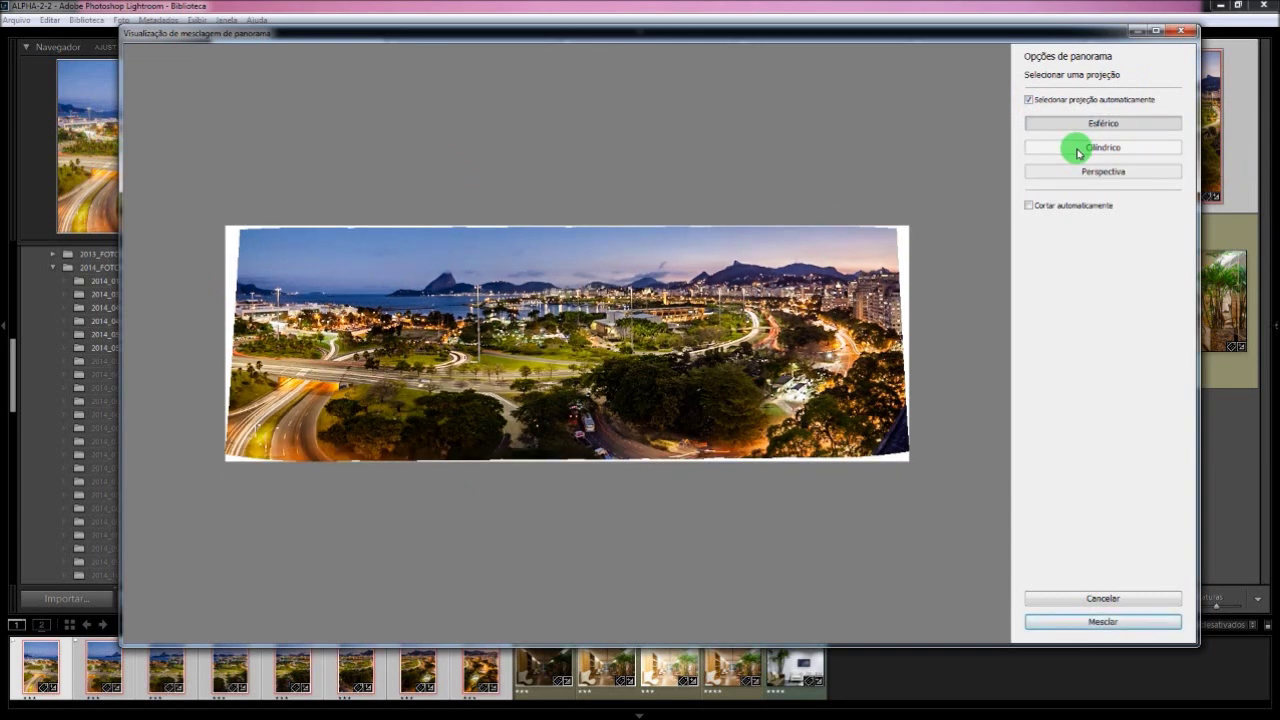
click(1056, 206)
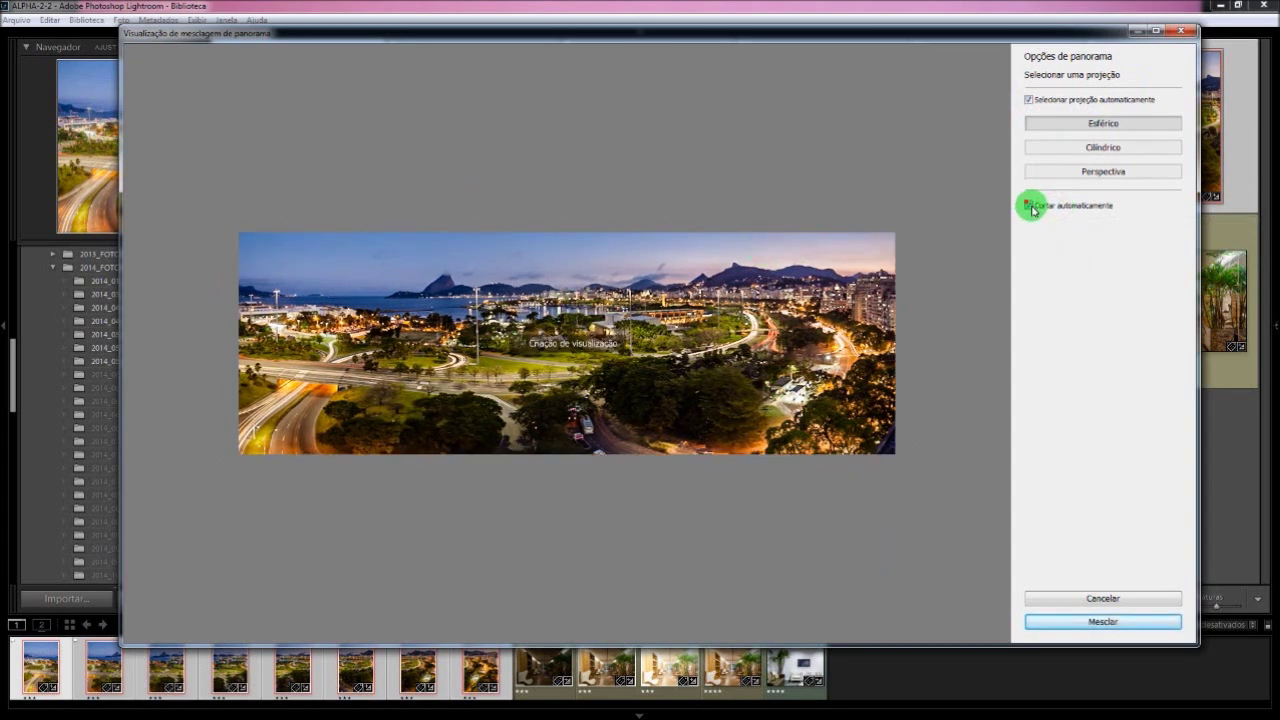
click(1027, 205)
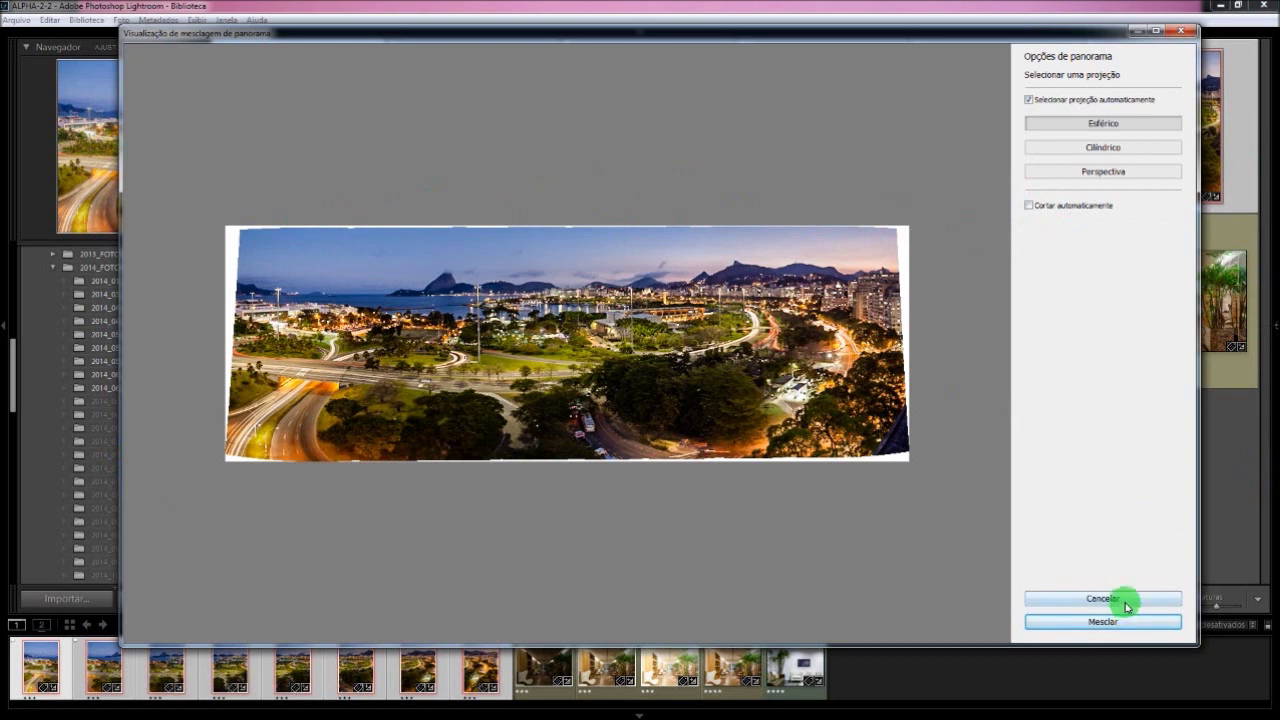
click(1123, 640)
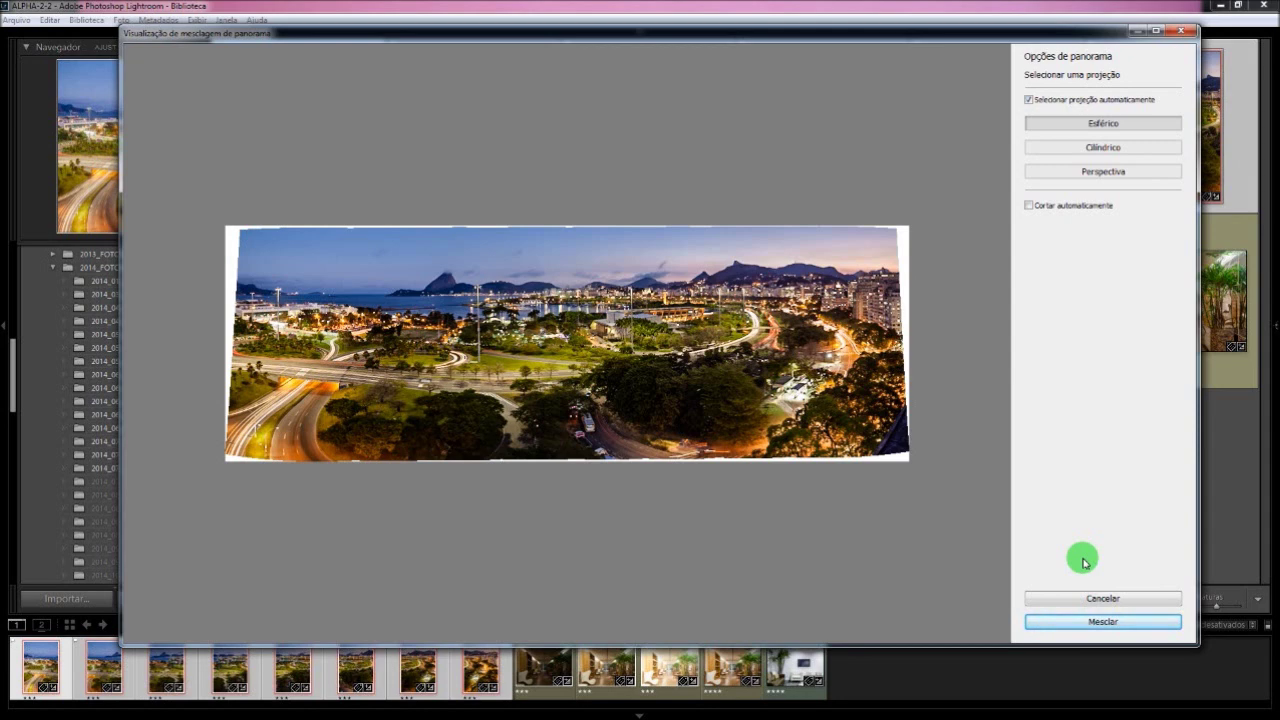
click(1100, 598)
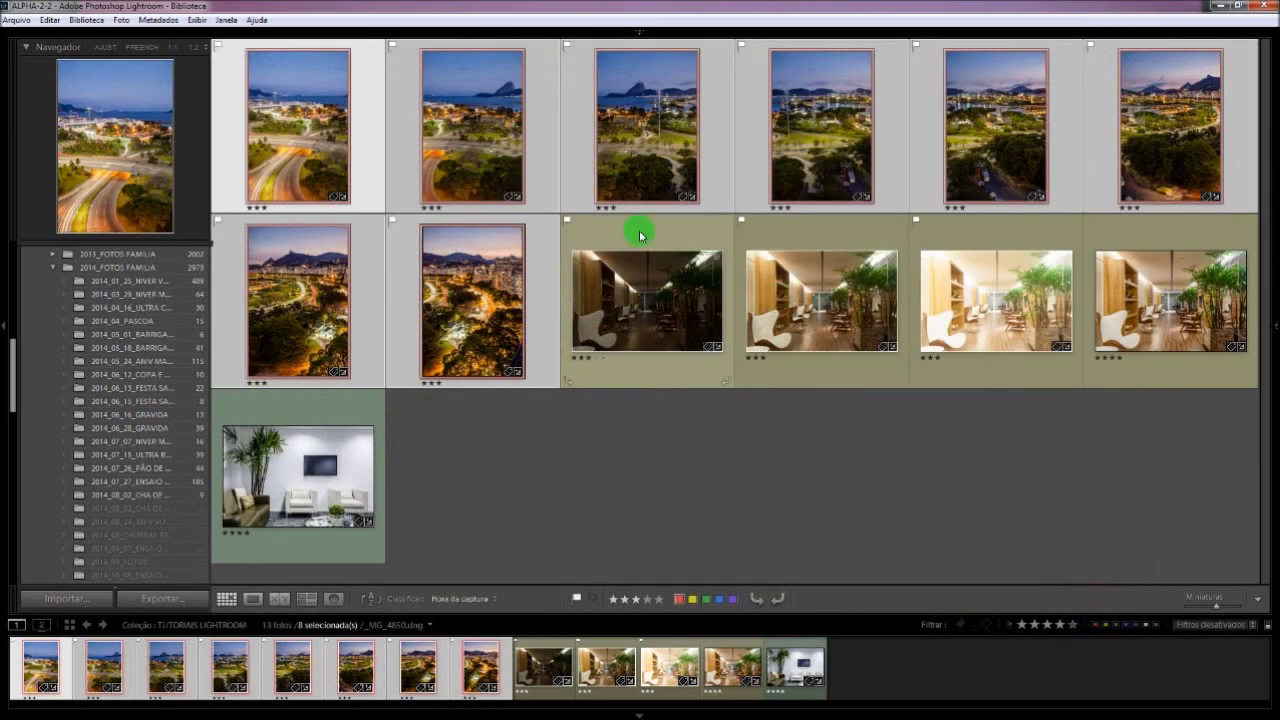
Open the white-walled lounge photo _MG_6791-HDR.dng for developing.
click(321, 489)
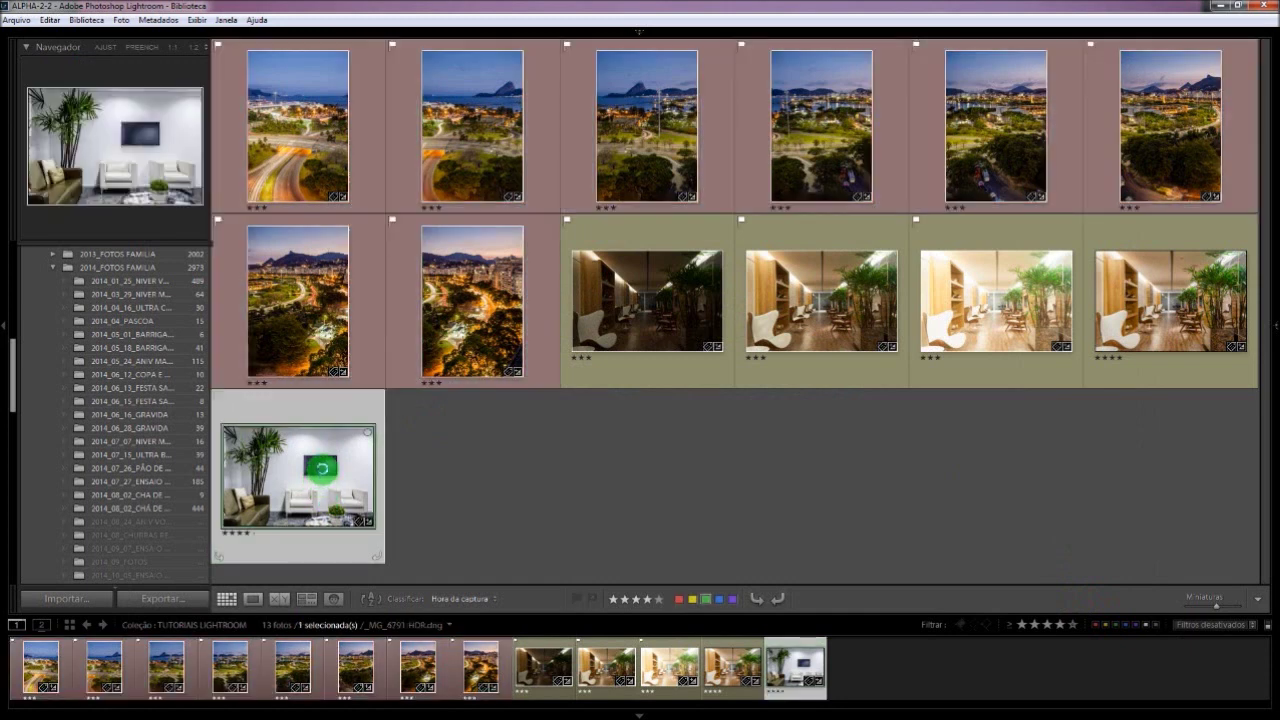
key(d)
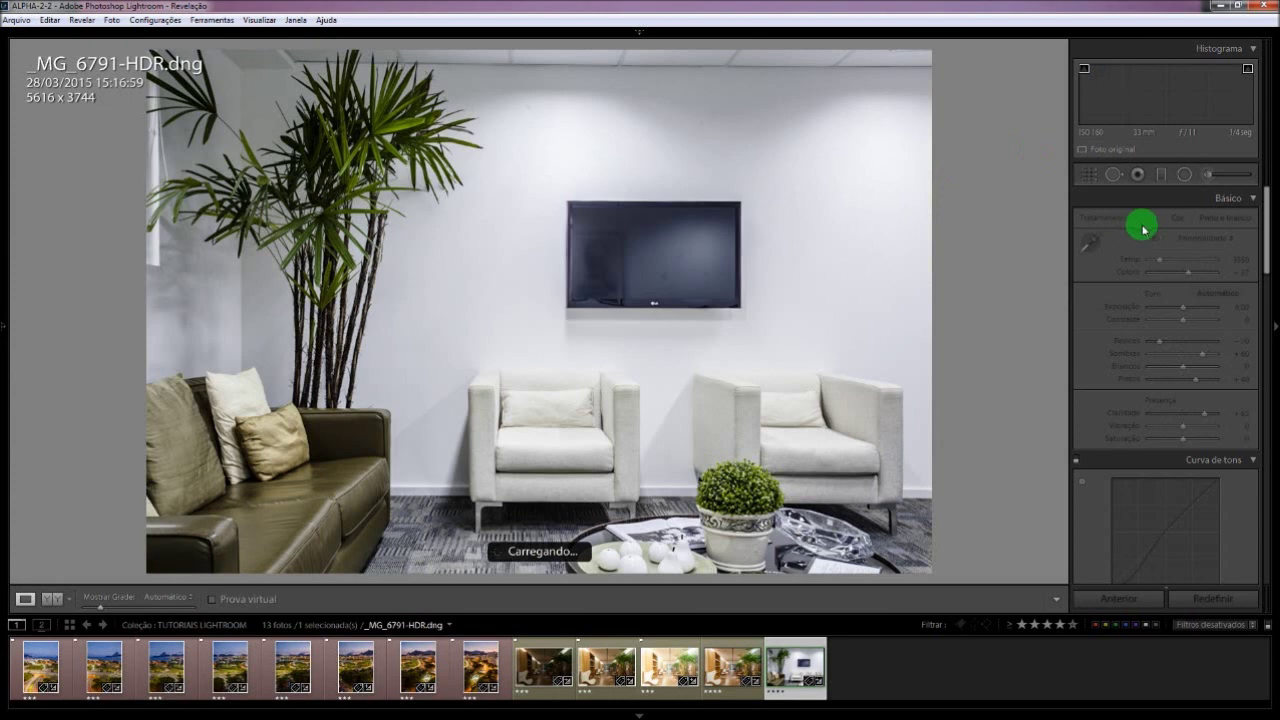
Draw a wide oval radial filter around the wall-mounted TV and hide its mask overlay.
click(1183, 176)
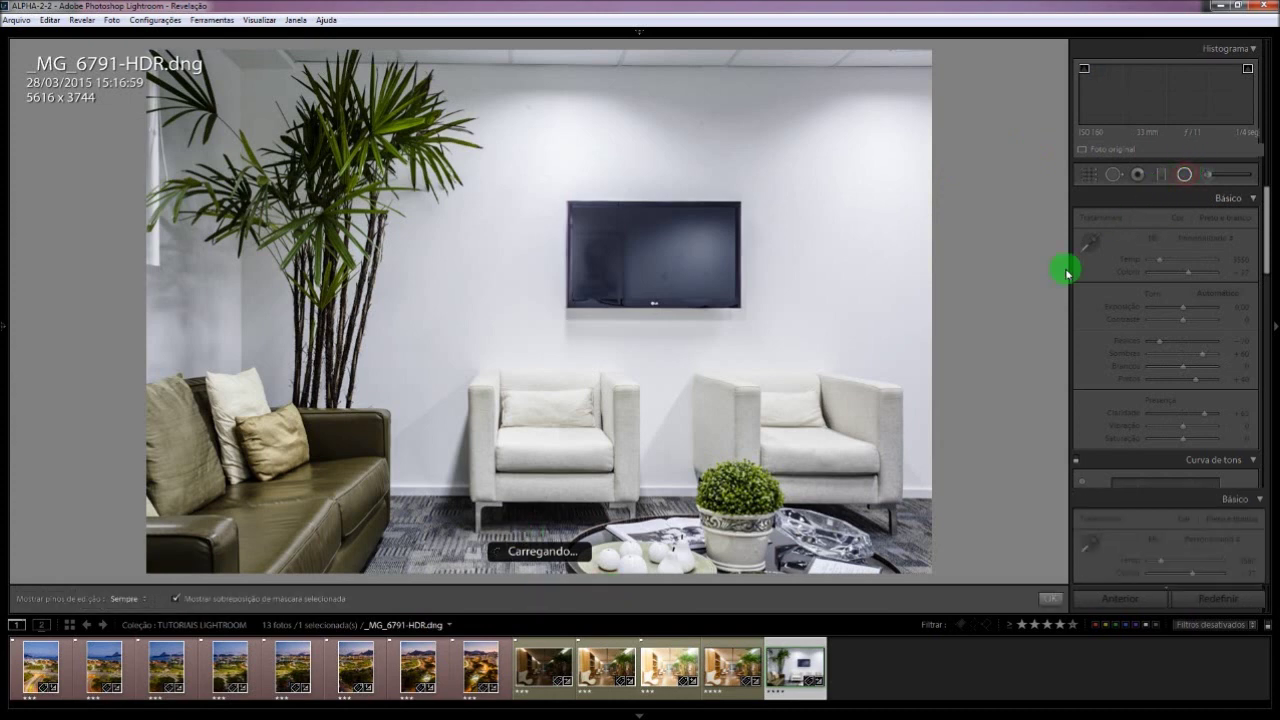
click(1183, 175)
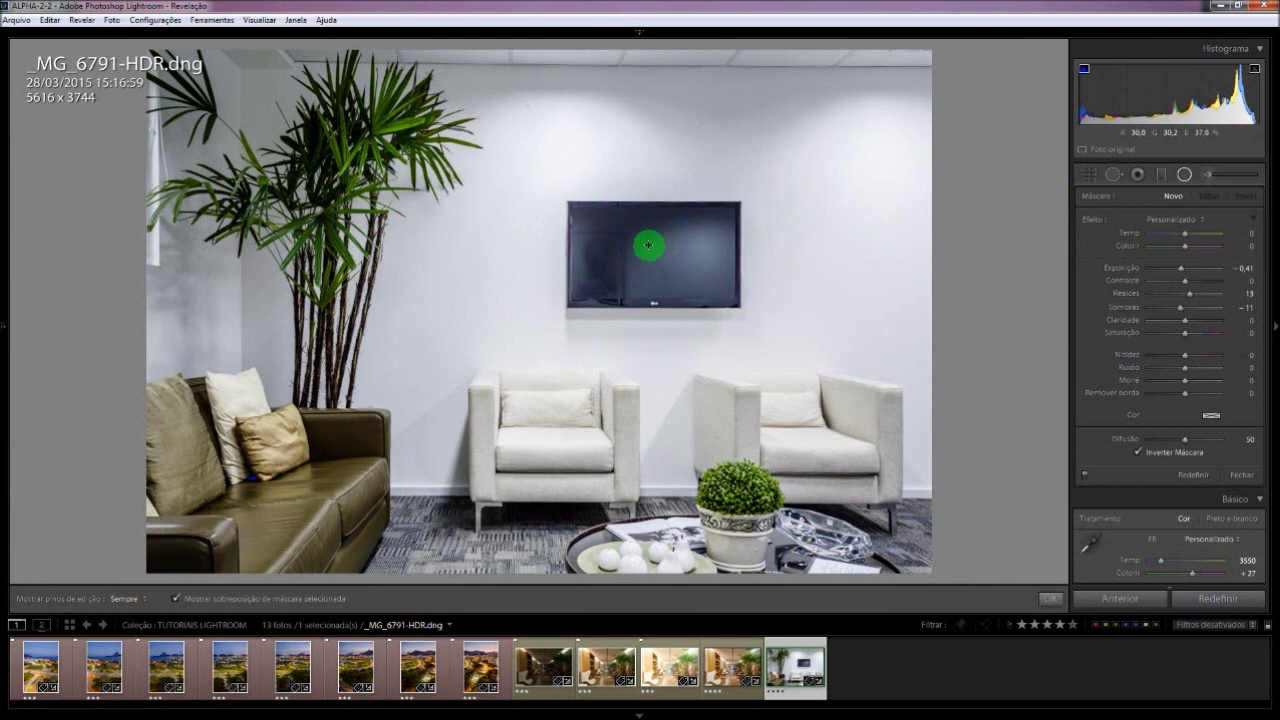
click(642, 242)
drag(690, 278, 813, 368)
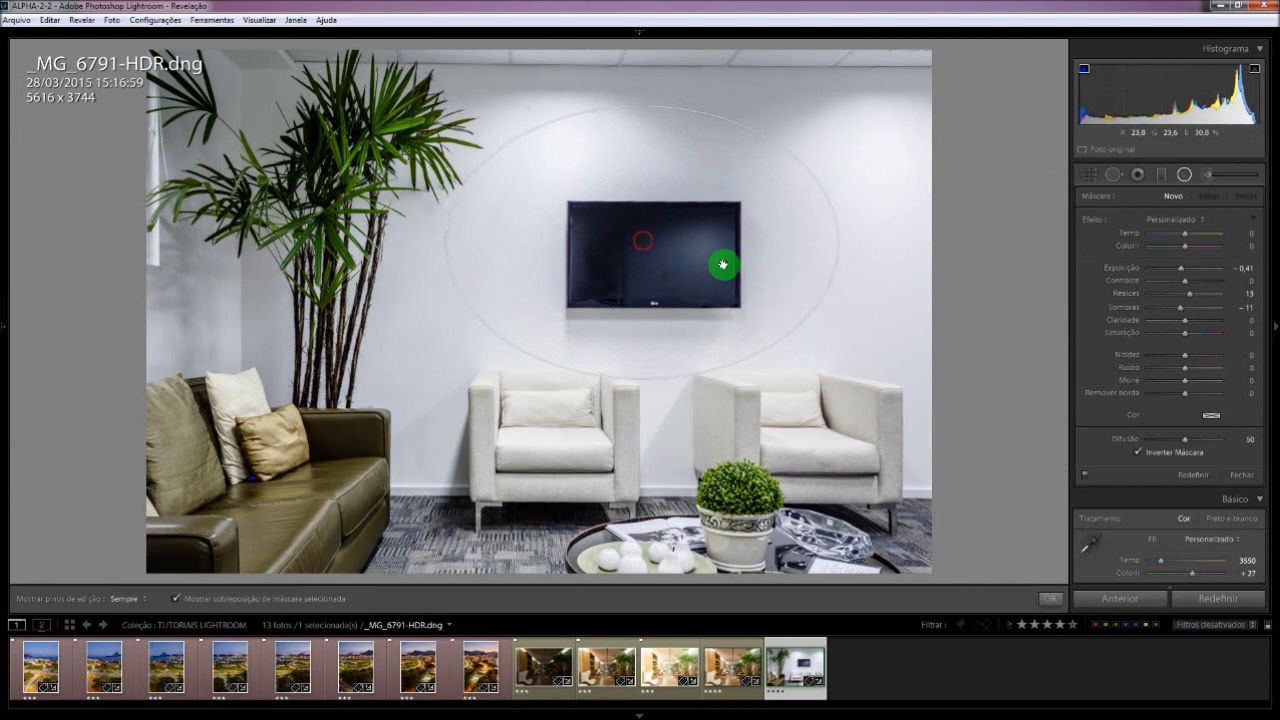
drag(661, 261, 684, 273)
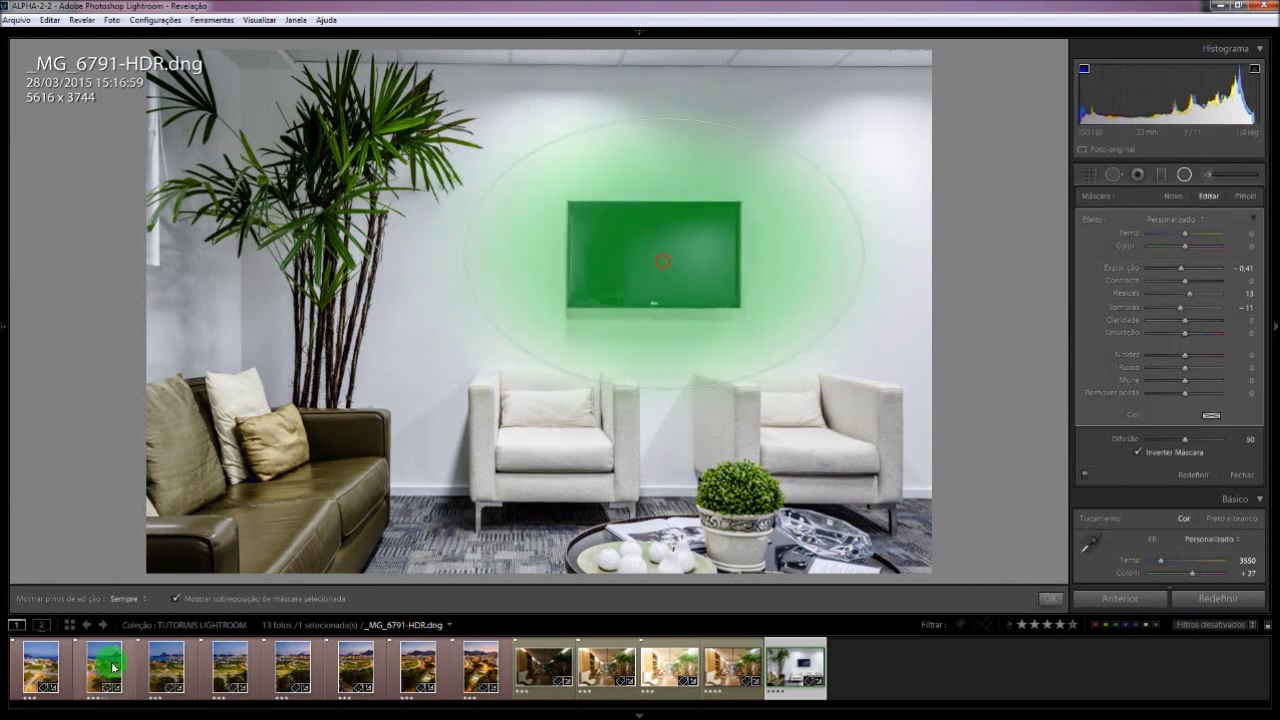
click(159, 601)
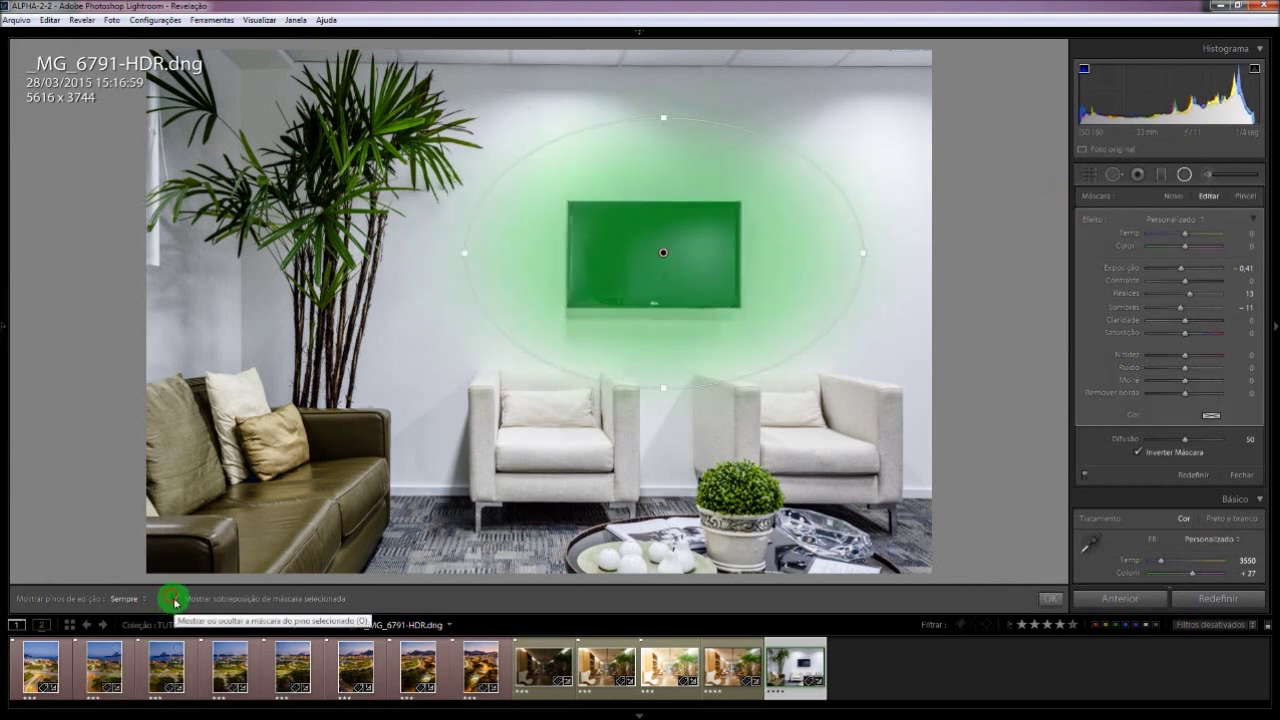
click(174, 601)
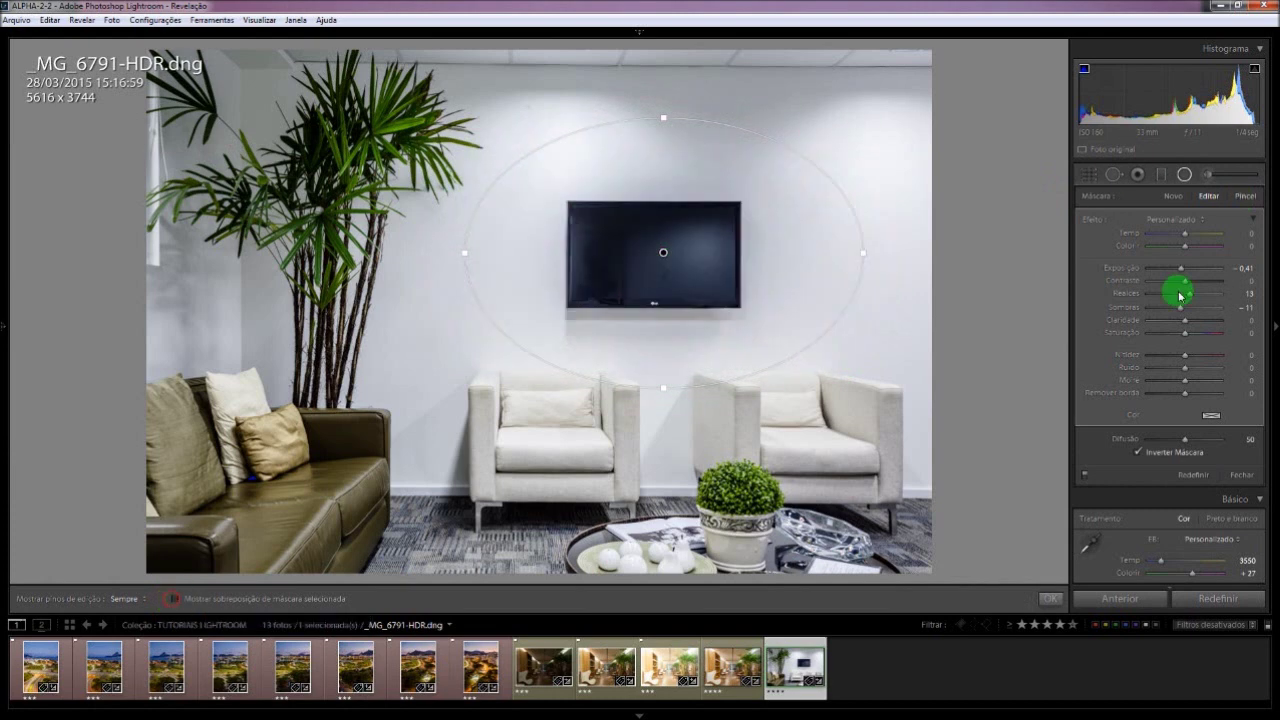
Set the radial filter's highlights to 7 and shadows to -23, and shift the oval slightly up and left over the TV.
drag(1179, 272, 1181, 268)
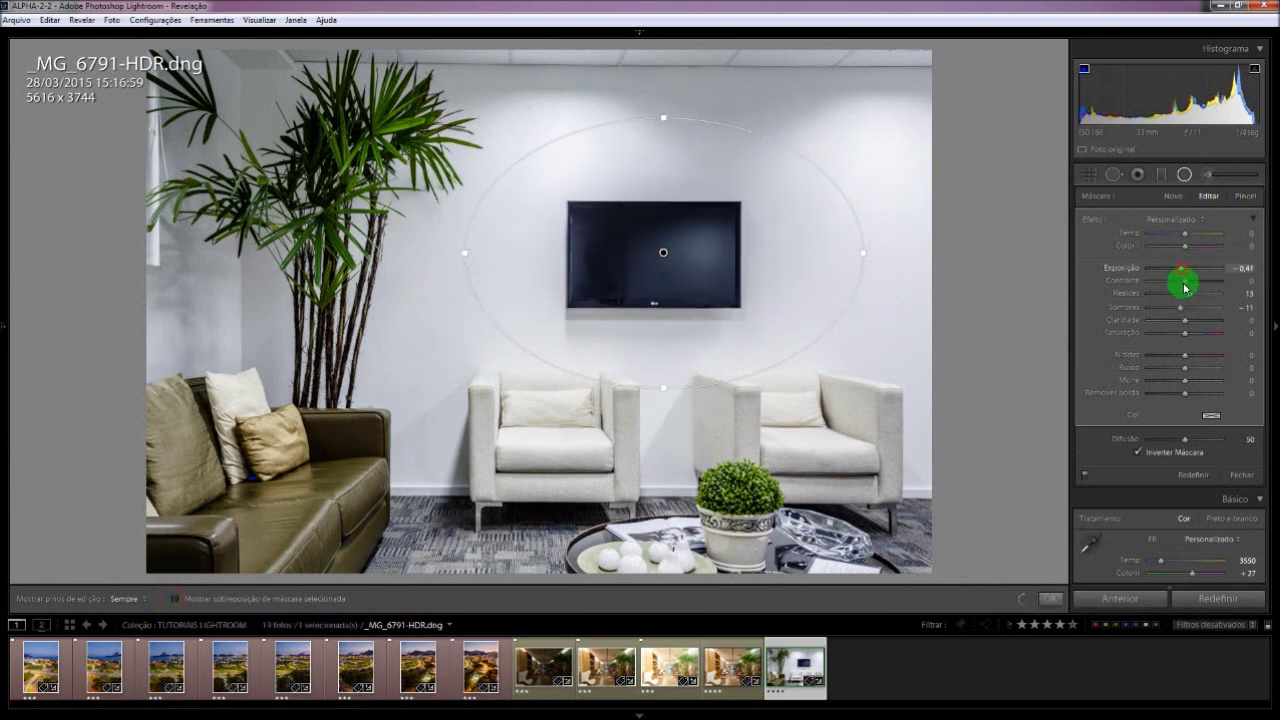
mouse_move(1176, 312)
mouse_down()
mouse_move(1193, 284)
mouse_move(1184, 294)
mouse_up()
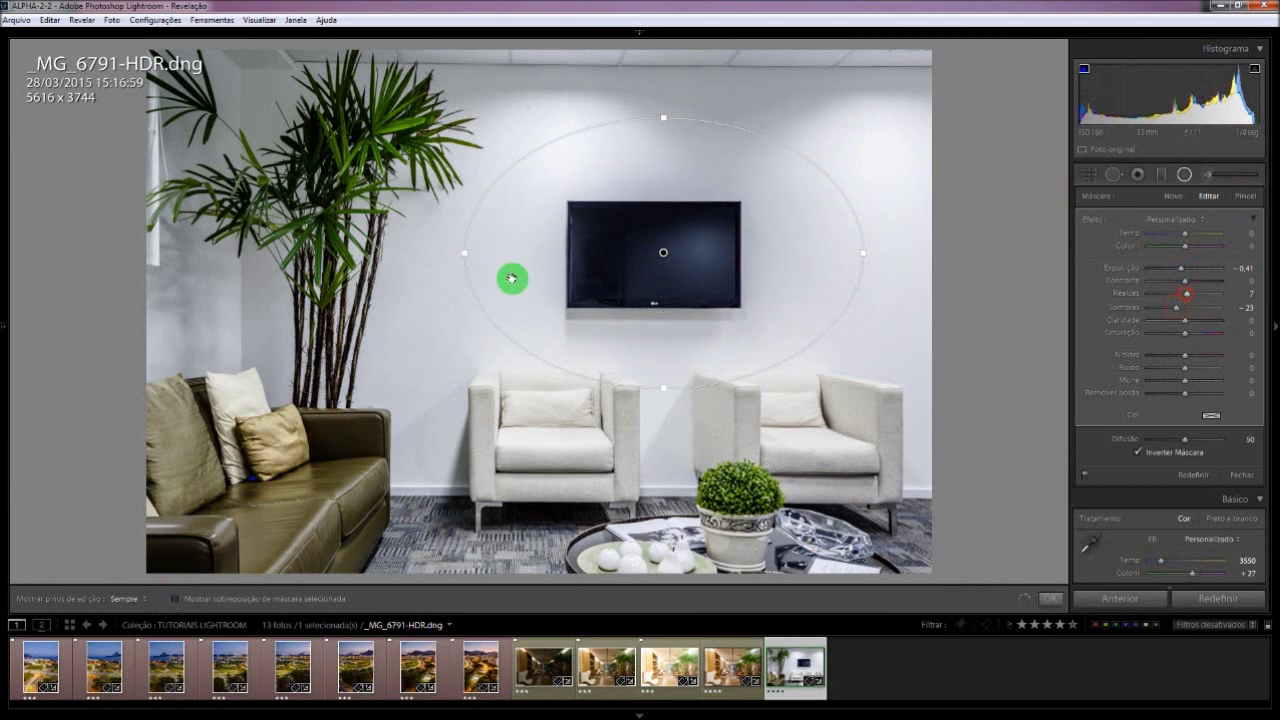
mouse_move(660, 253)
mouse_down()
mouse_move(646, 250)
mouse_move(666, 254)
mouse_move(644, 264)
mouse_up()
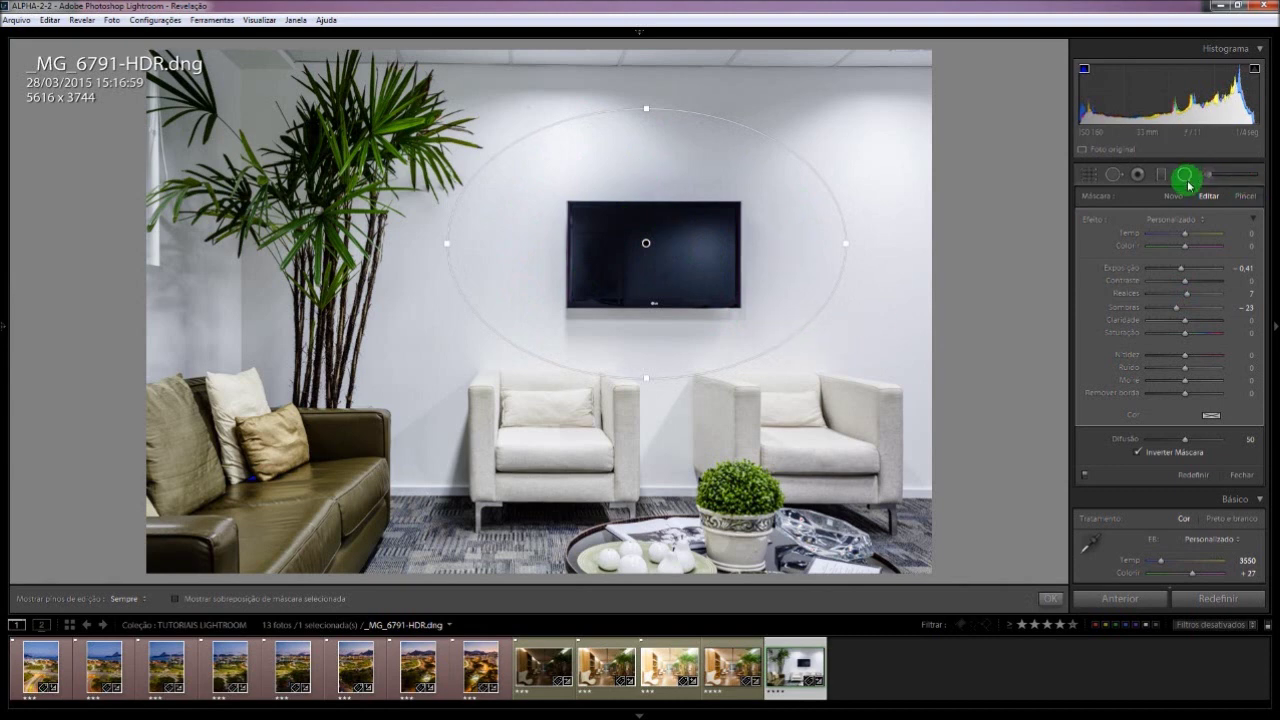
Show the radial filter's mask and erase it with the filter brush from the wall beside and above the TV.
click(1246, 198)
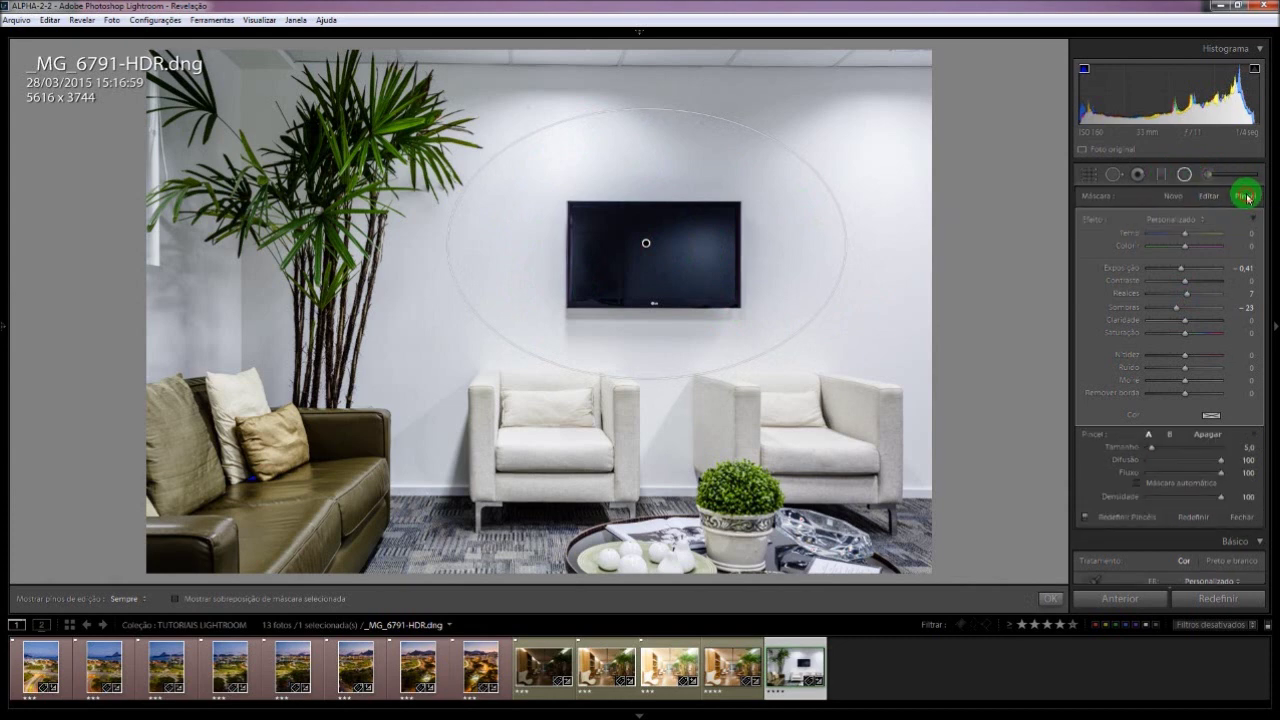
click(237, 603)
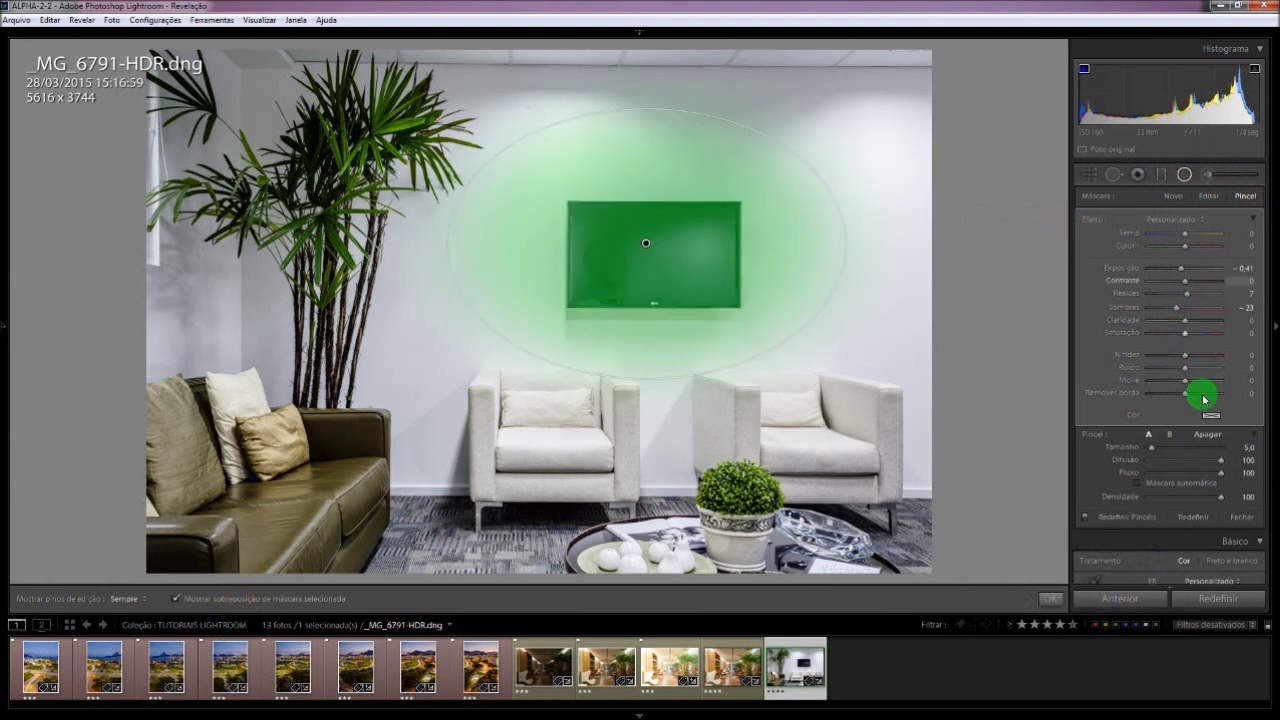
click(1208, 435)
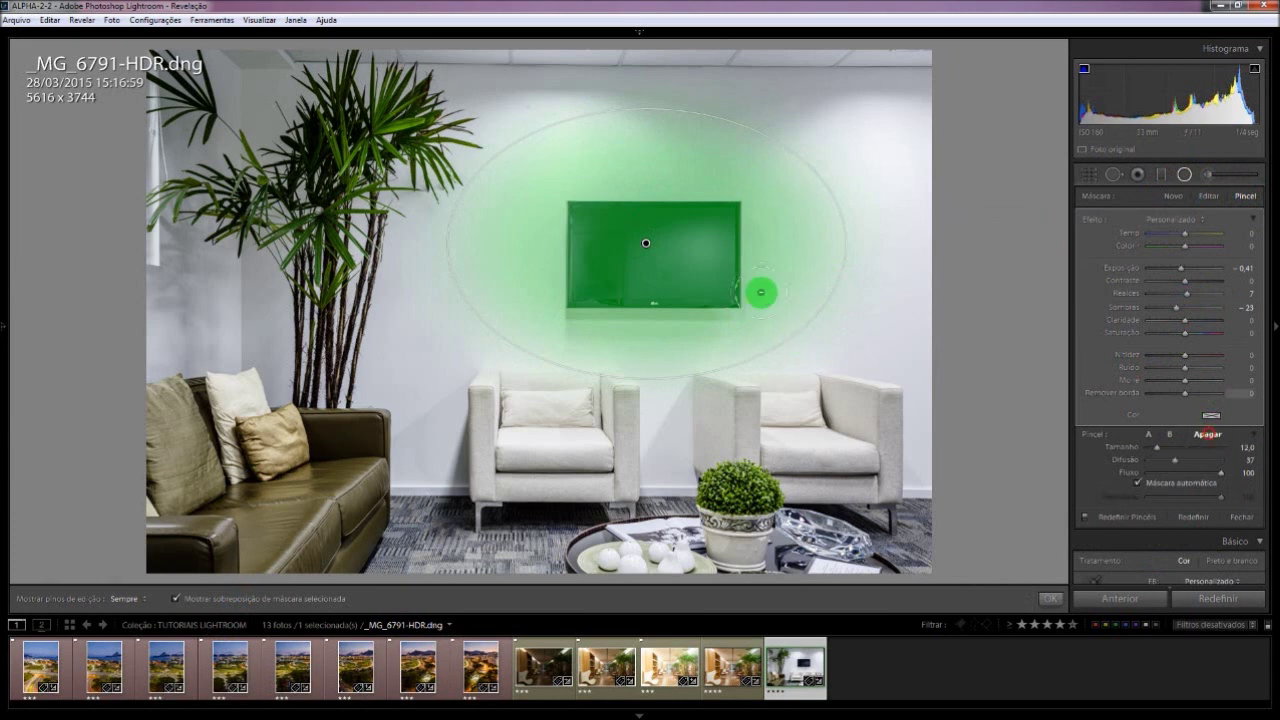
mouse_move(767, 148)
mouse_down()
mouse_move(777, 397)
mouse_move(800, 140)
mouse_move(803, 150)
mouse_up()
drag(821, 377, 823, 220)
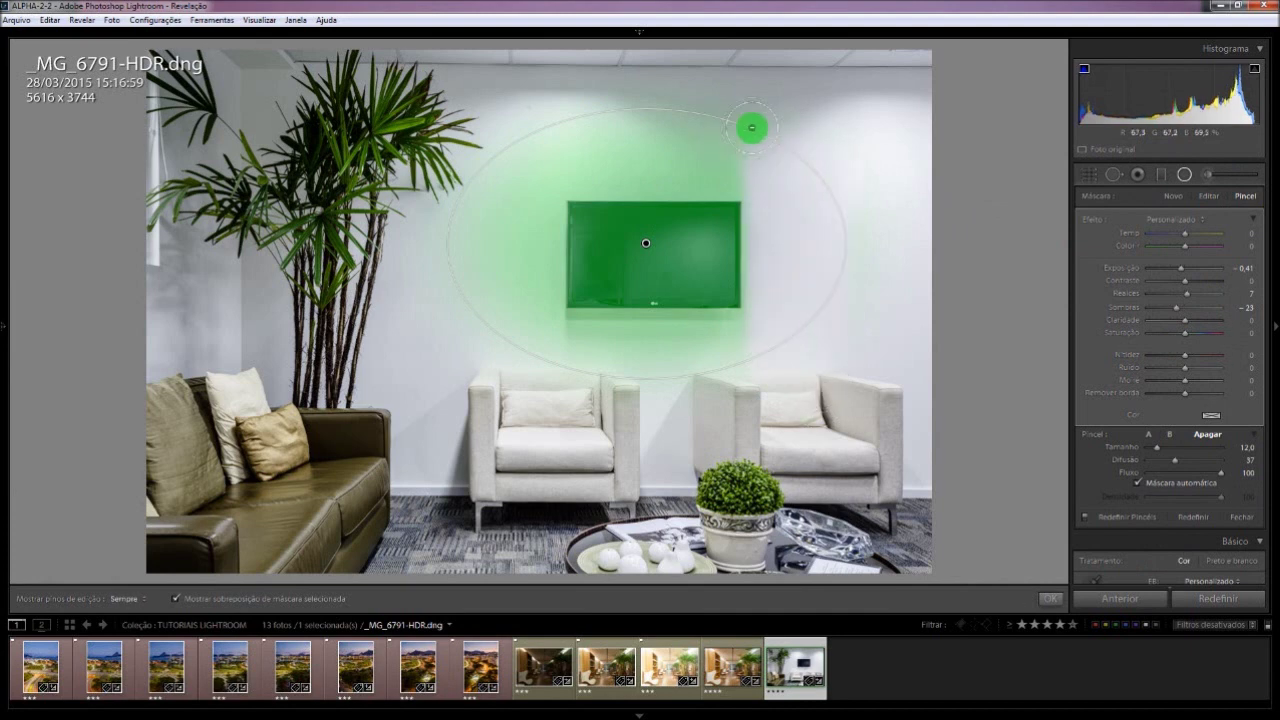
drag(737, 164, 532, 159)
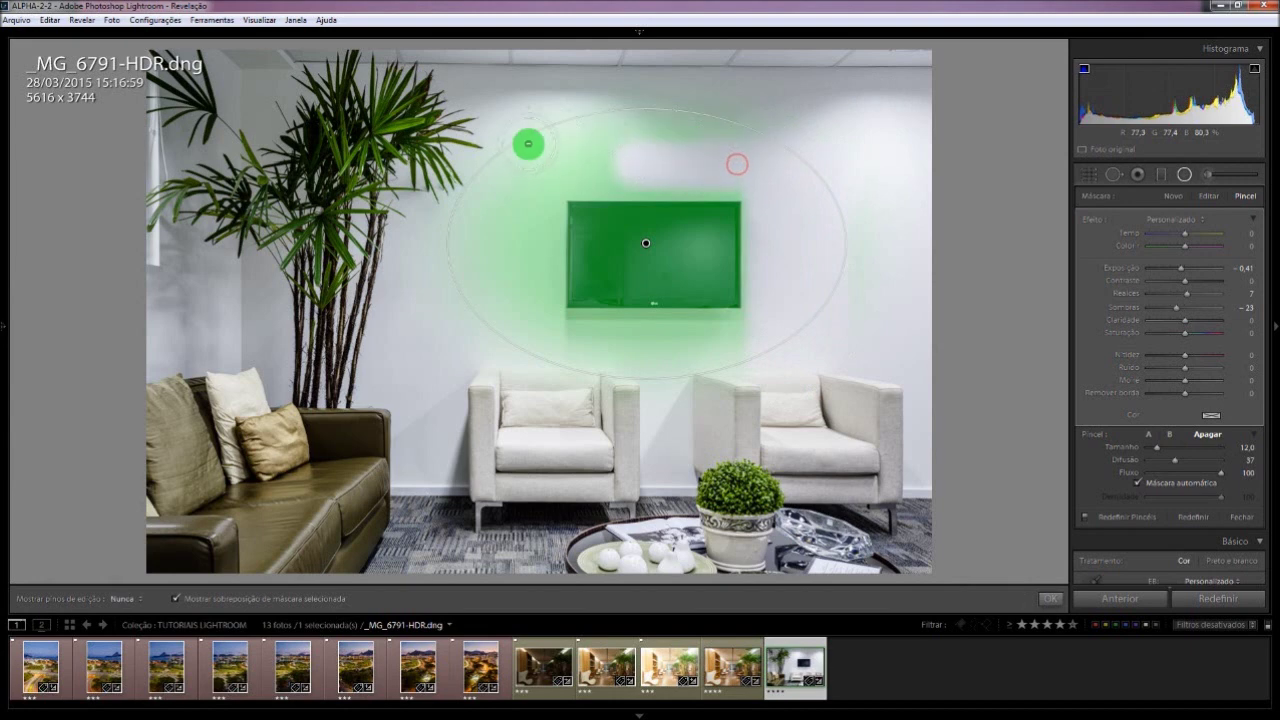
Erase the remaining radial filter mask from the wall around and below the TV, keeping only the TV masked, and hide the mask overlay.
key(h)
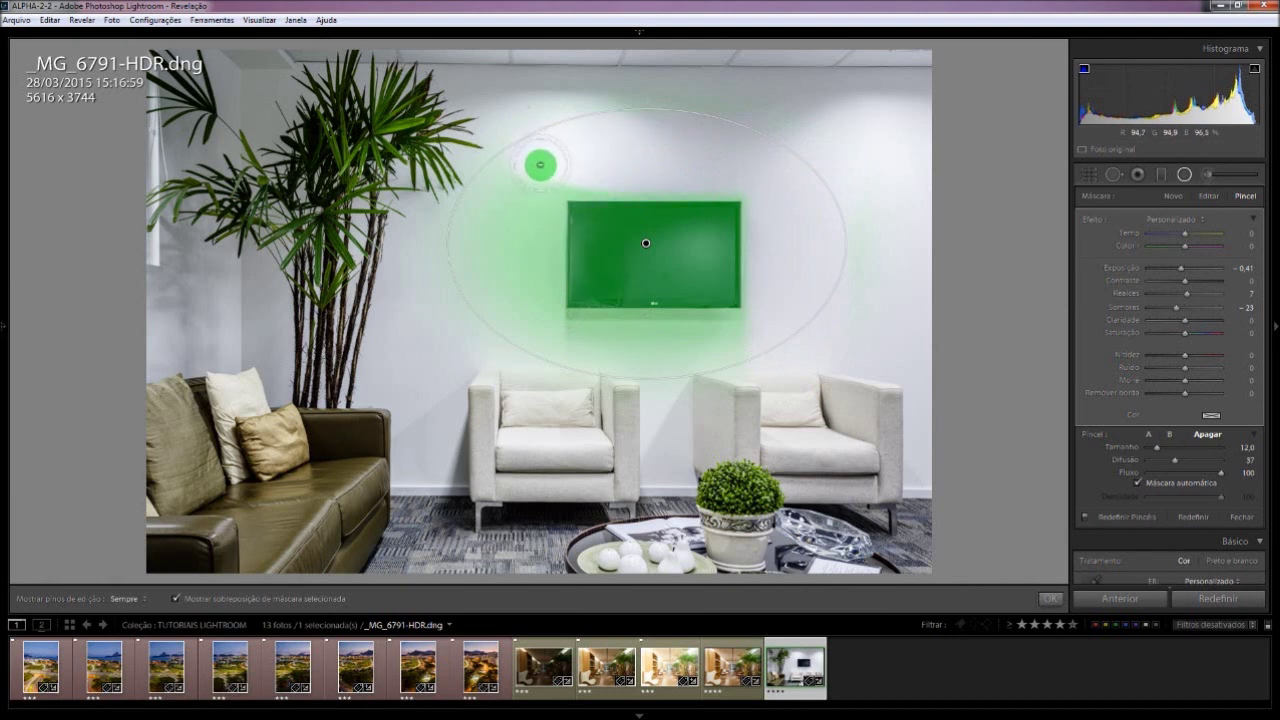
key(h)
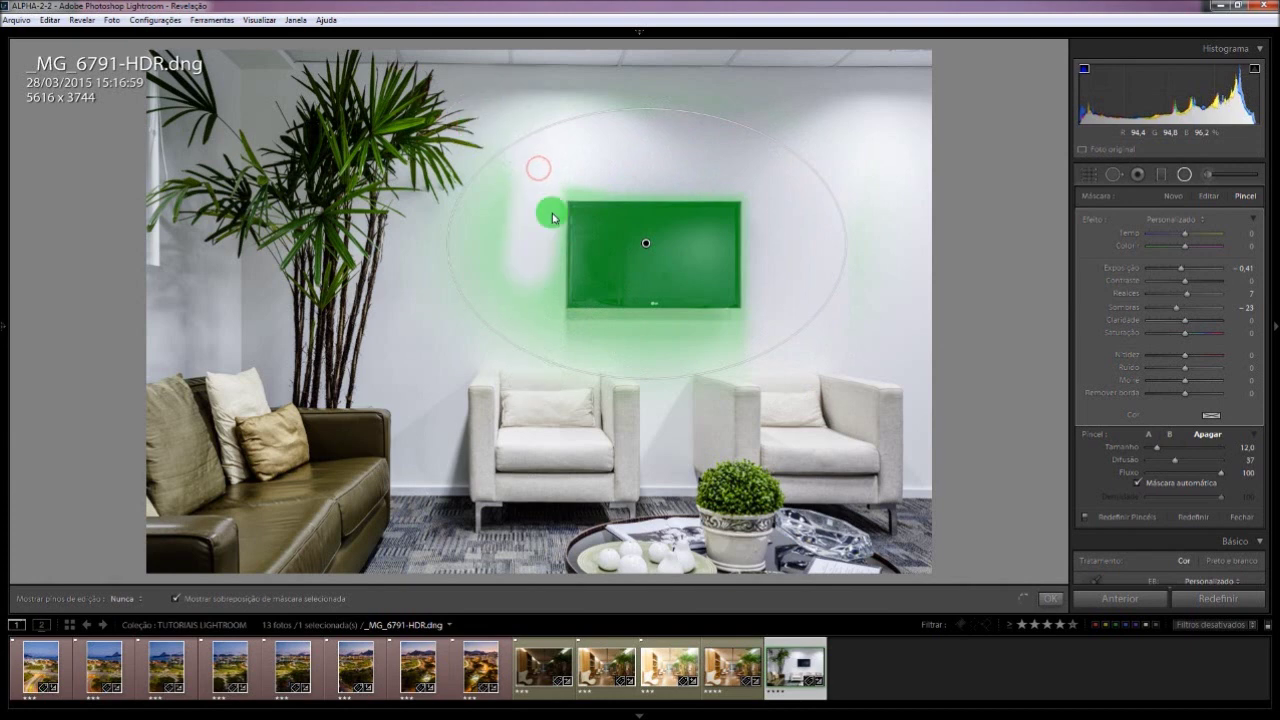
key(h)
mouse_move(549, 211)
mouse_down()
mouse_move(555, 312)
mouse_move(480, 318)
mouse_move(555, 403)
mouse_up()
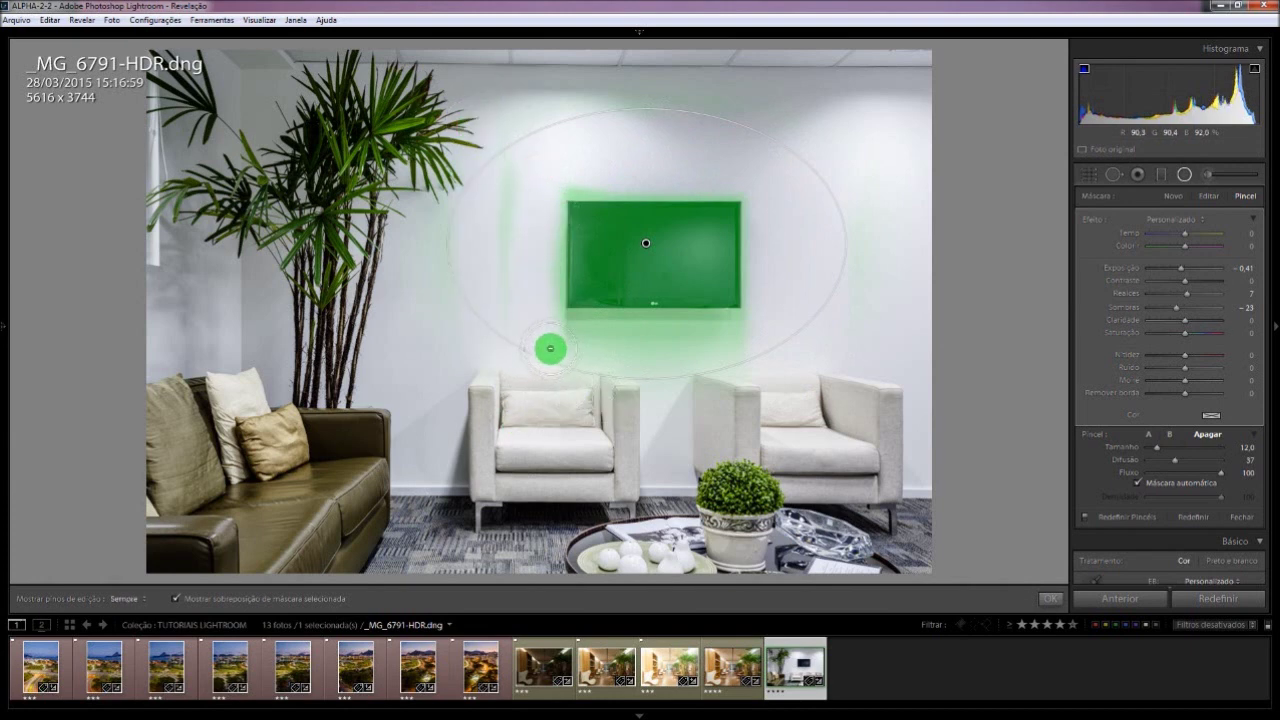
drag(614, 341, 783, 331)
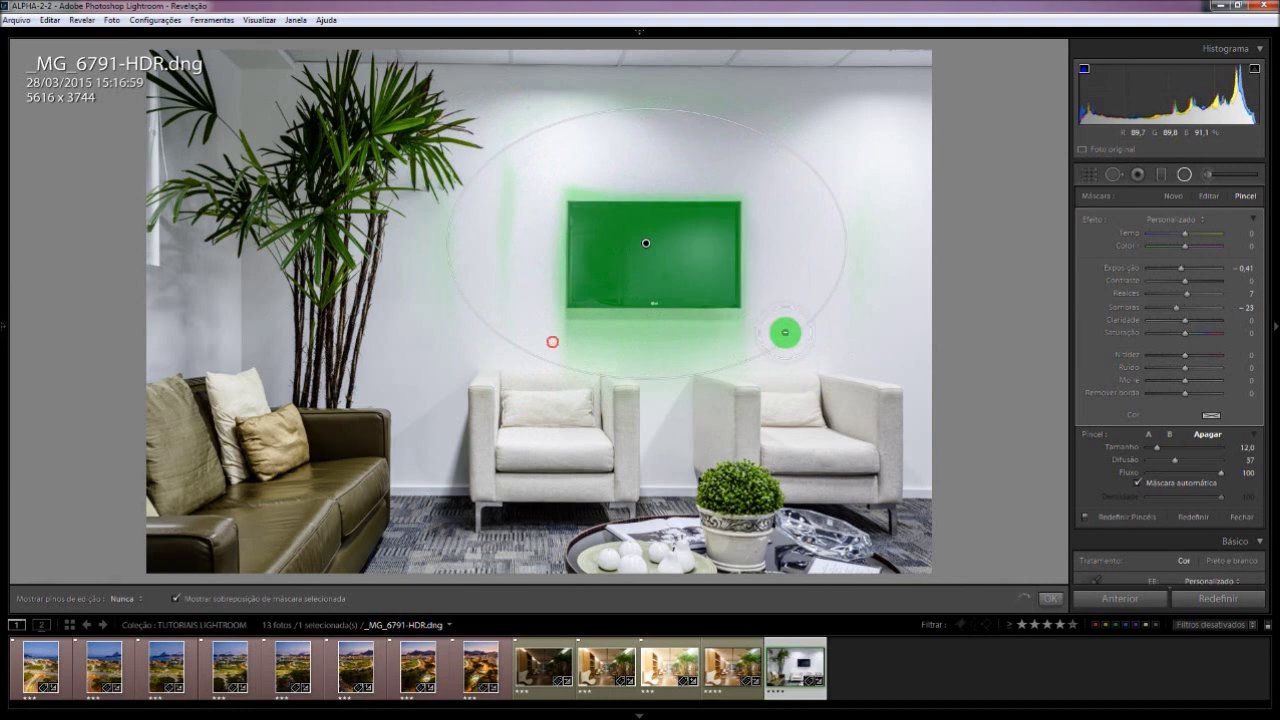
key(h)
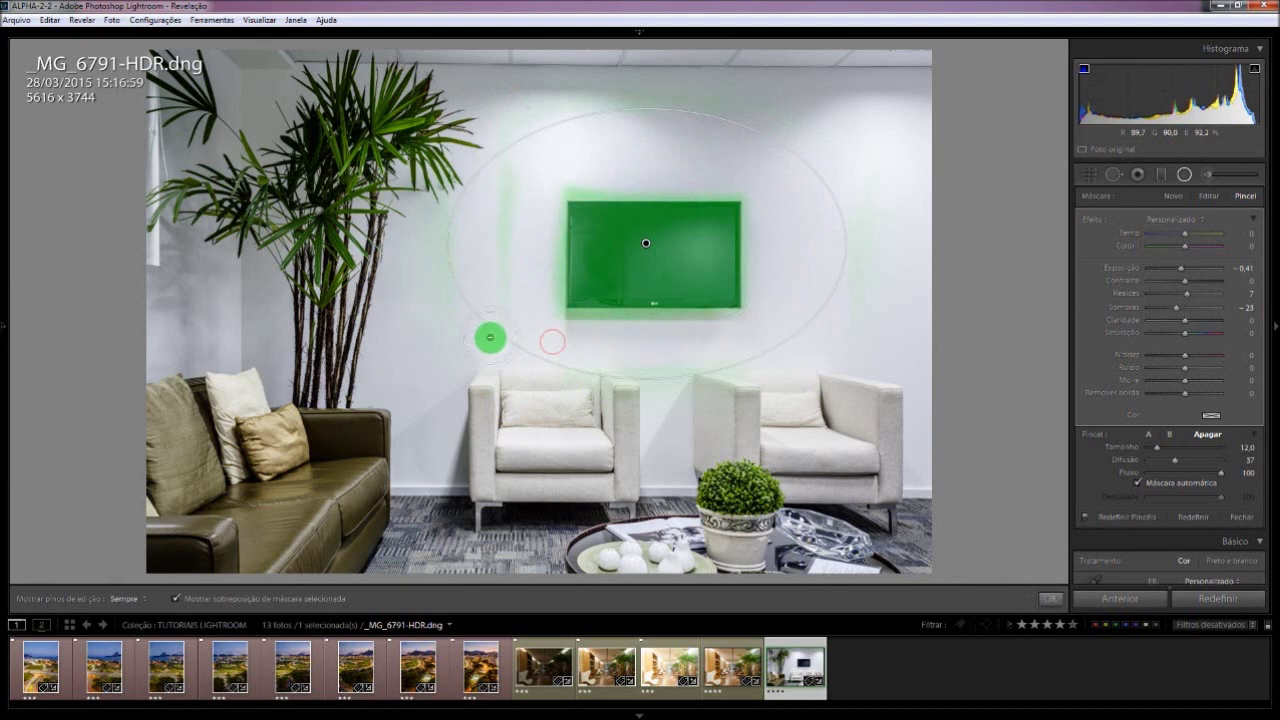
key(h)
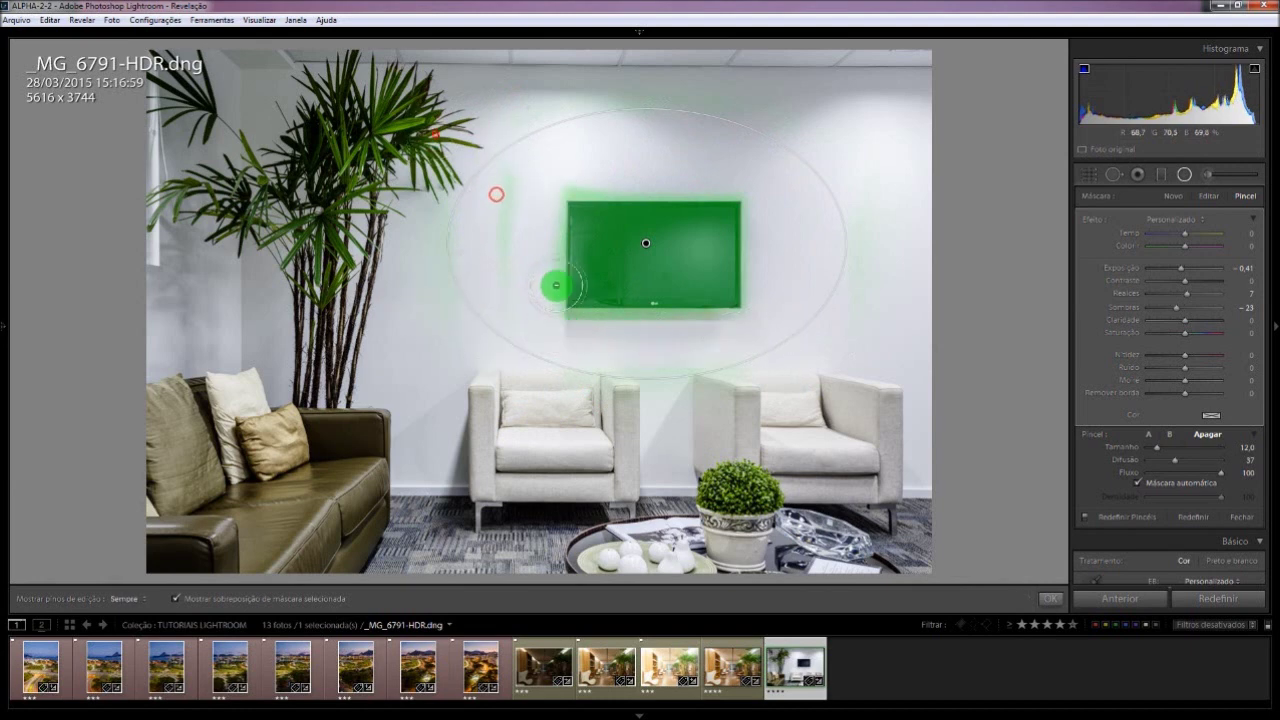
key(h)
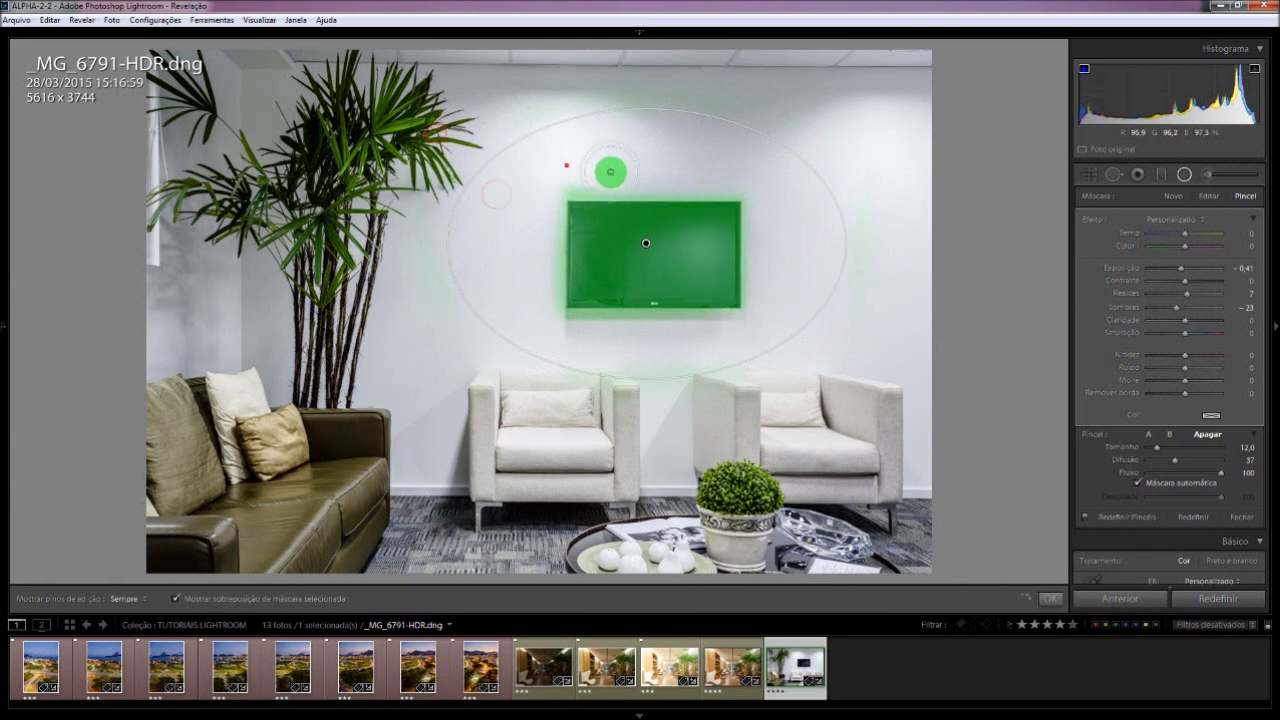
key(h)
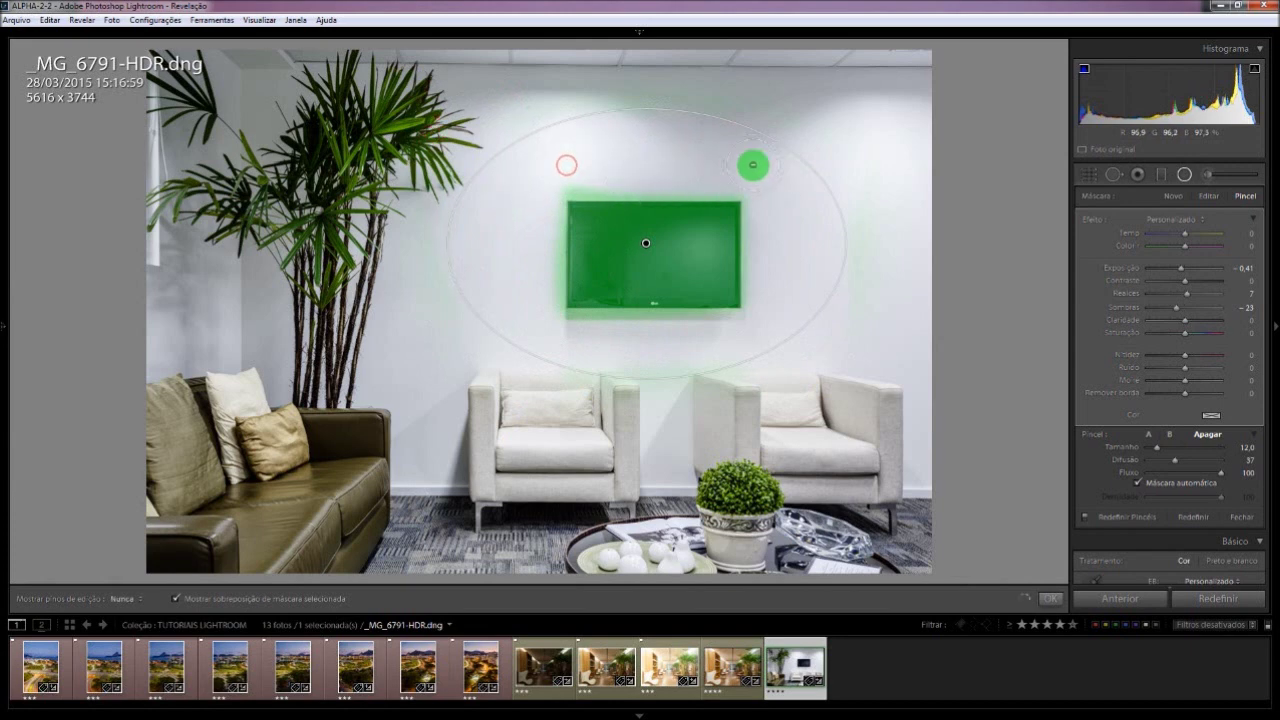
key(h)
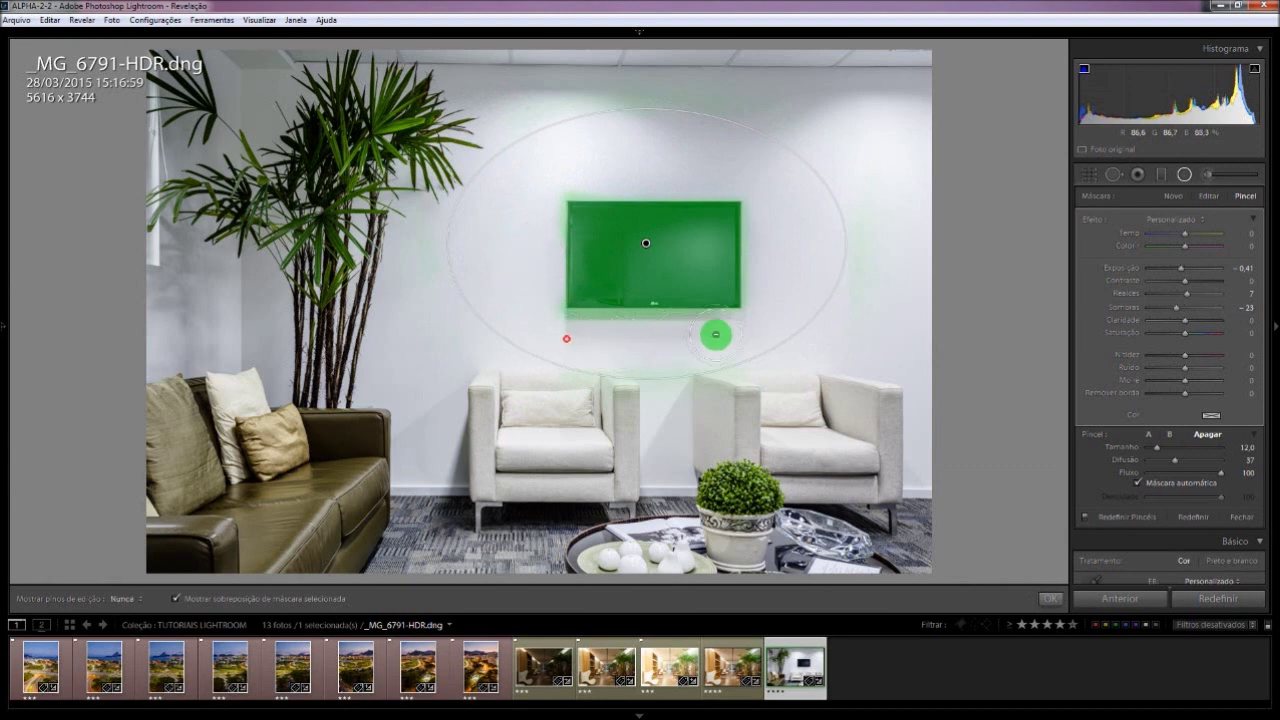
key(h)
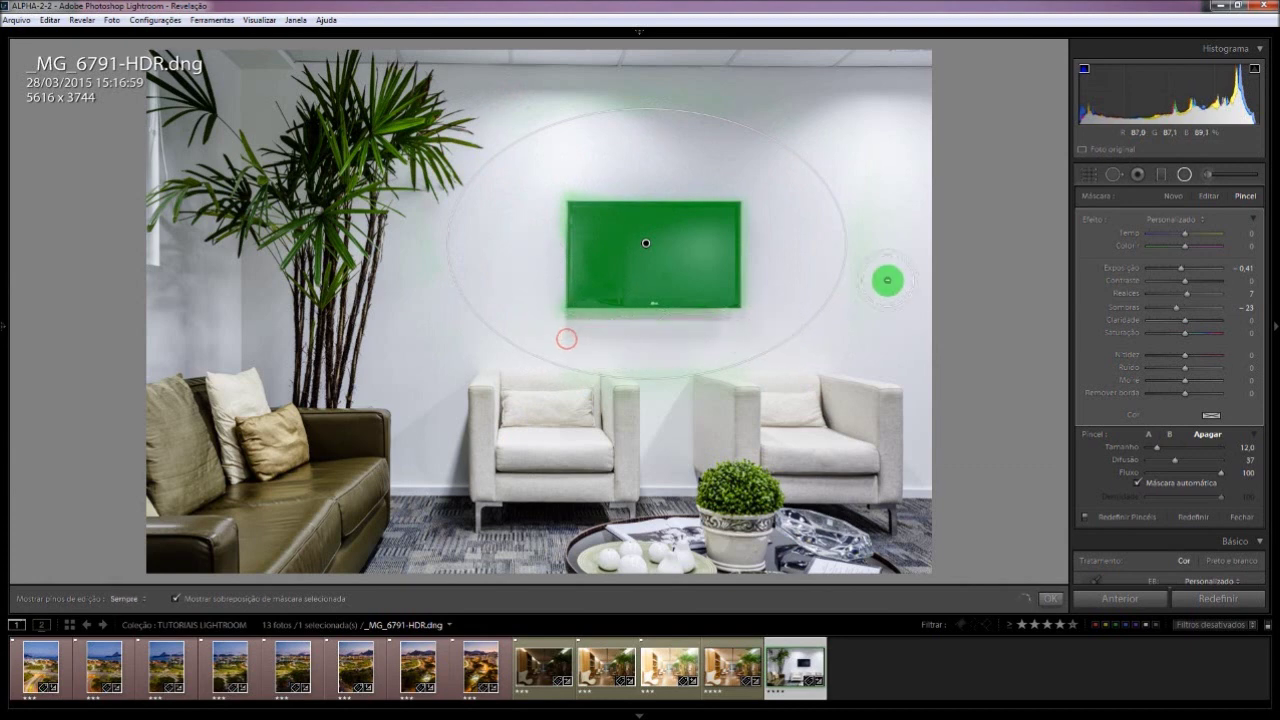
key(h)
click(177, 598)
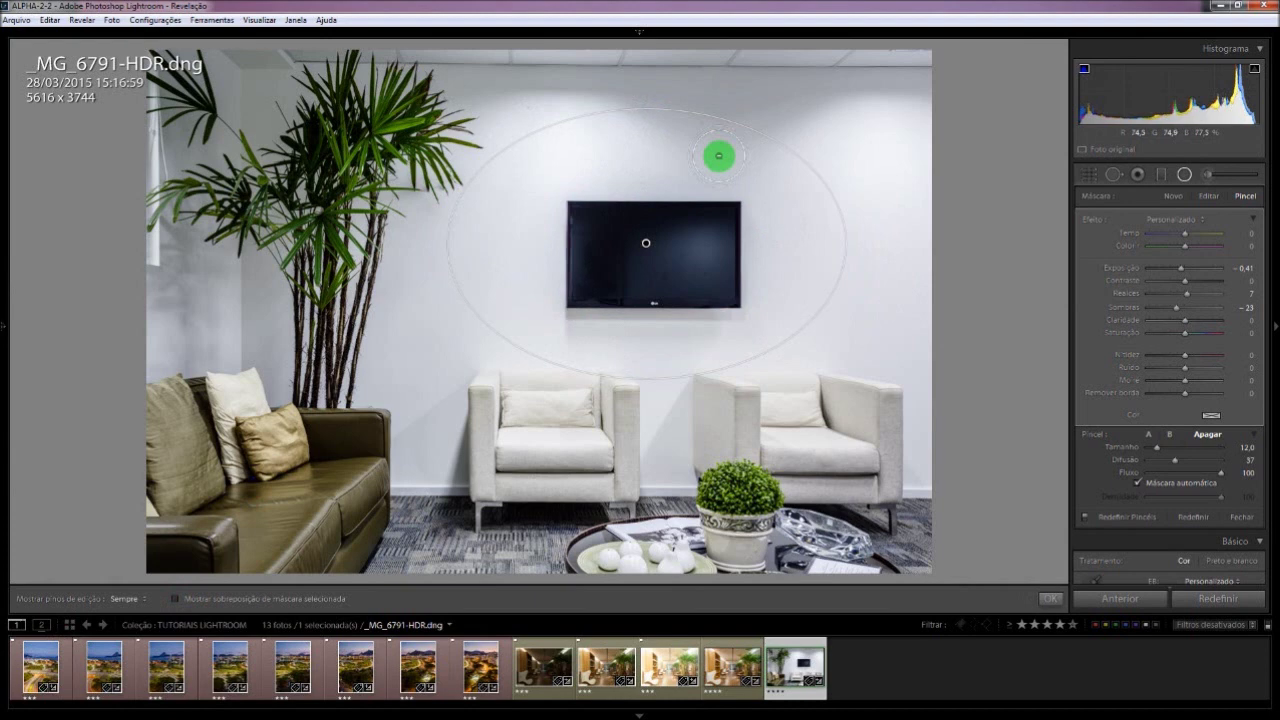
click(1161, 176)
click(1140, 180)
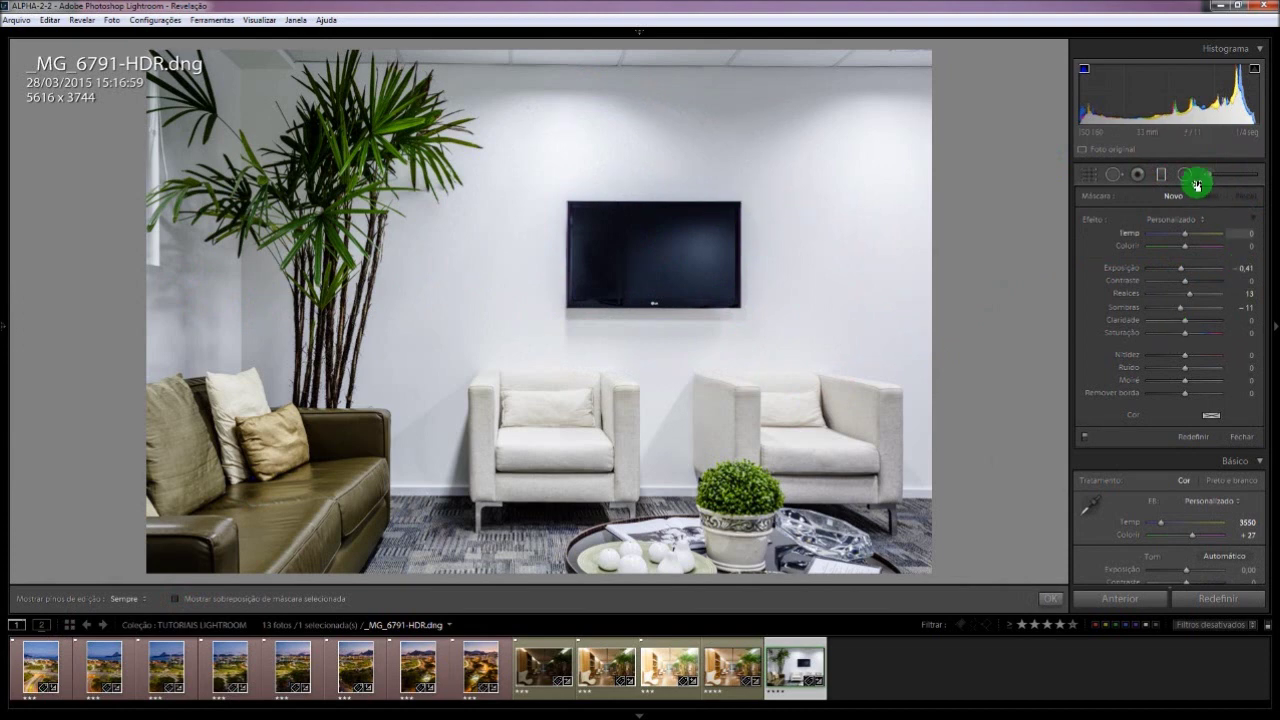
click(1161, 175)
click(1161, 175)
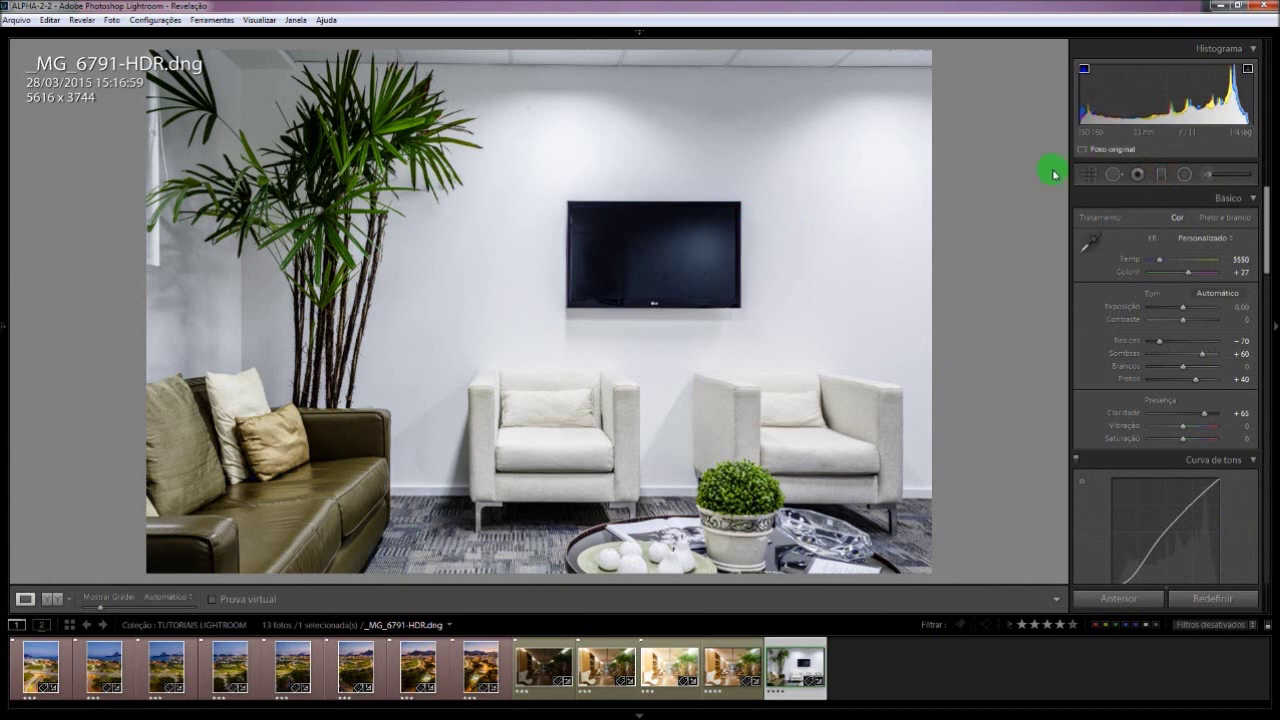
click(547, 676)
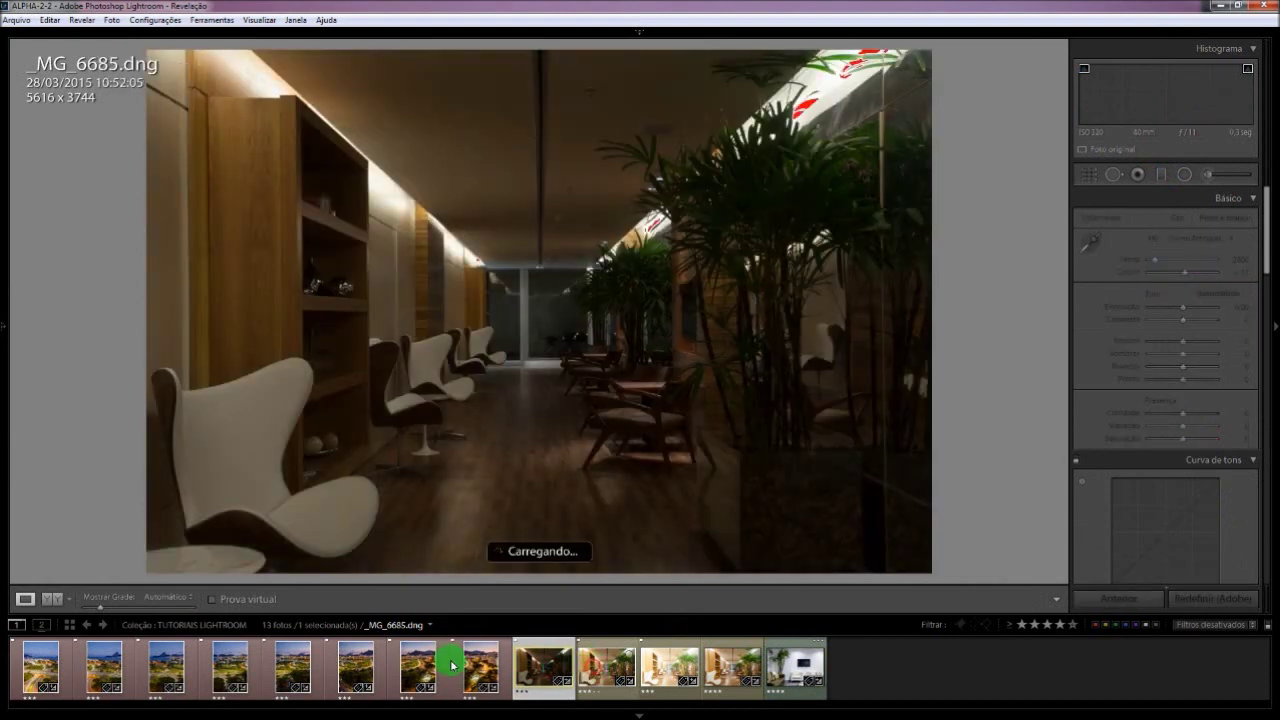
key(shift+Right)
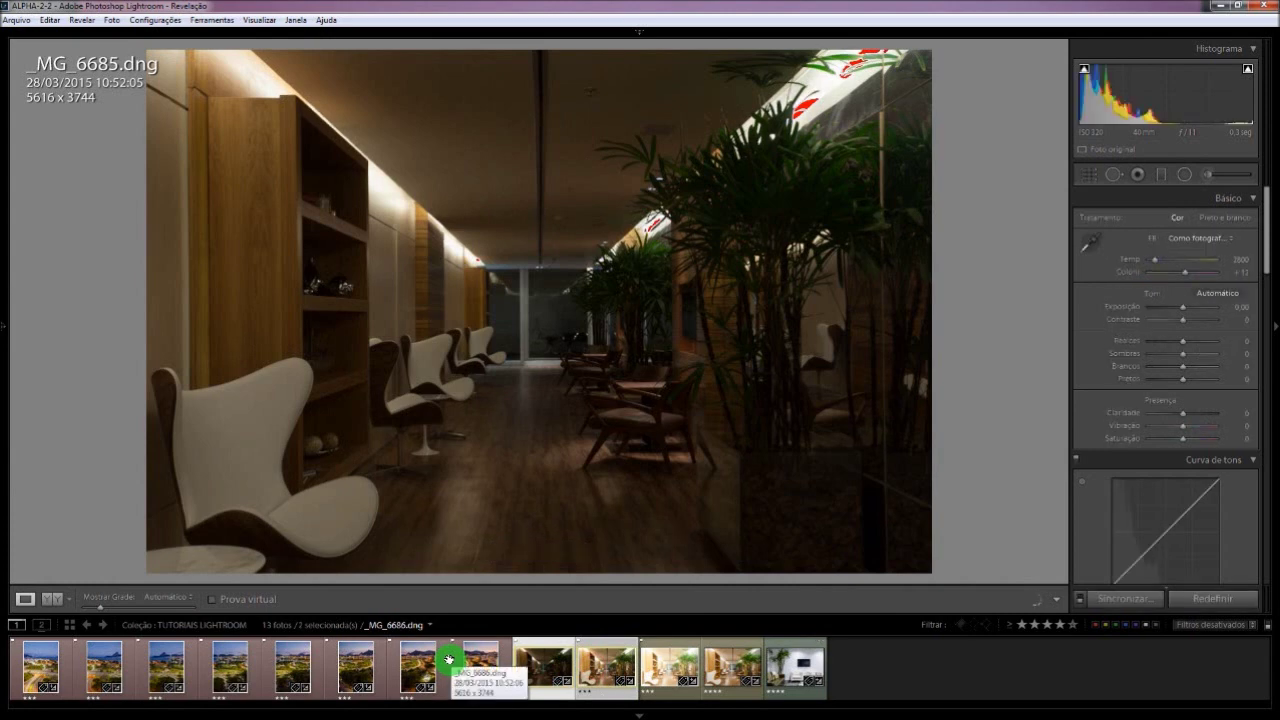
Select the cityscape photos _MG_4851.dng and _MG_4852.dng and set up an adjustment brush with exposure 0,45 and size 4,0.
click(86, 672)
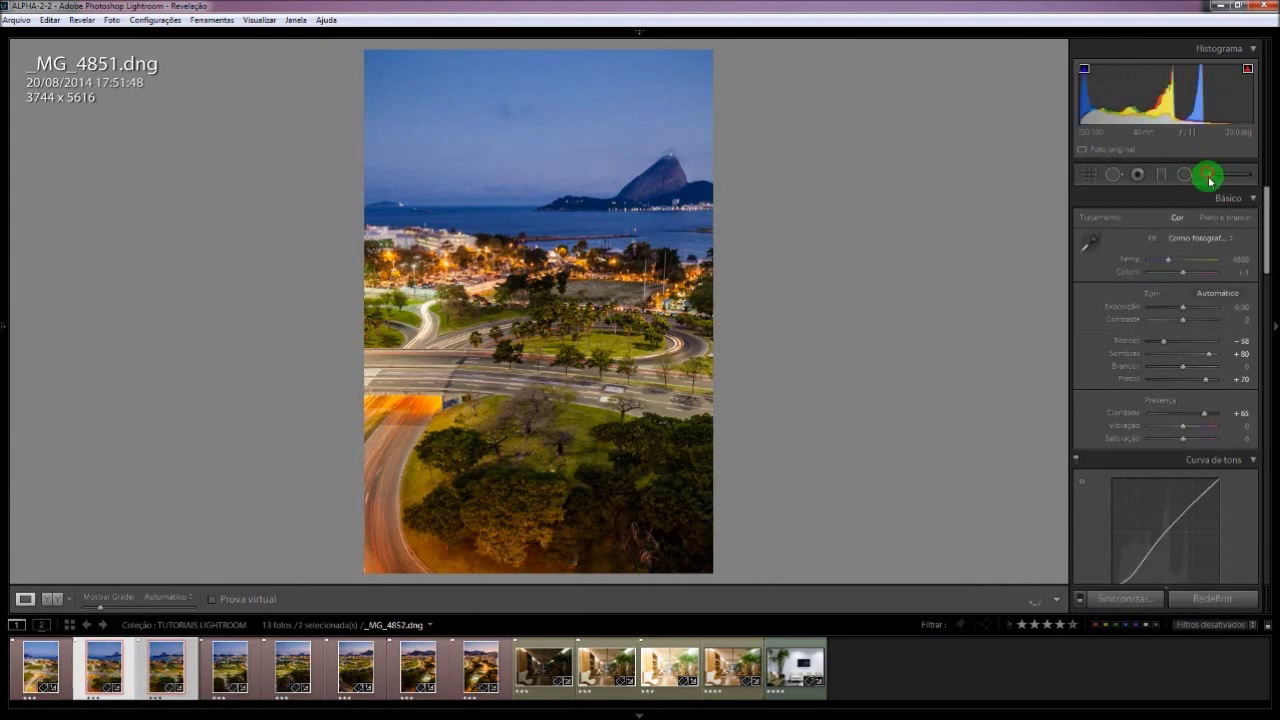
key(t)
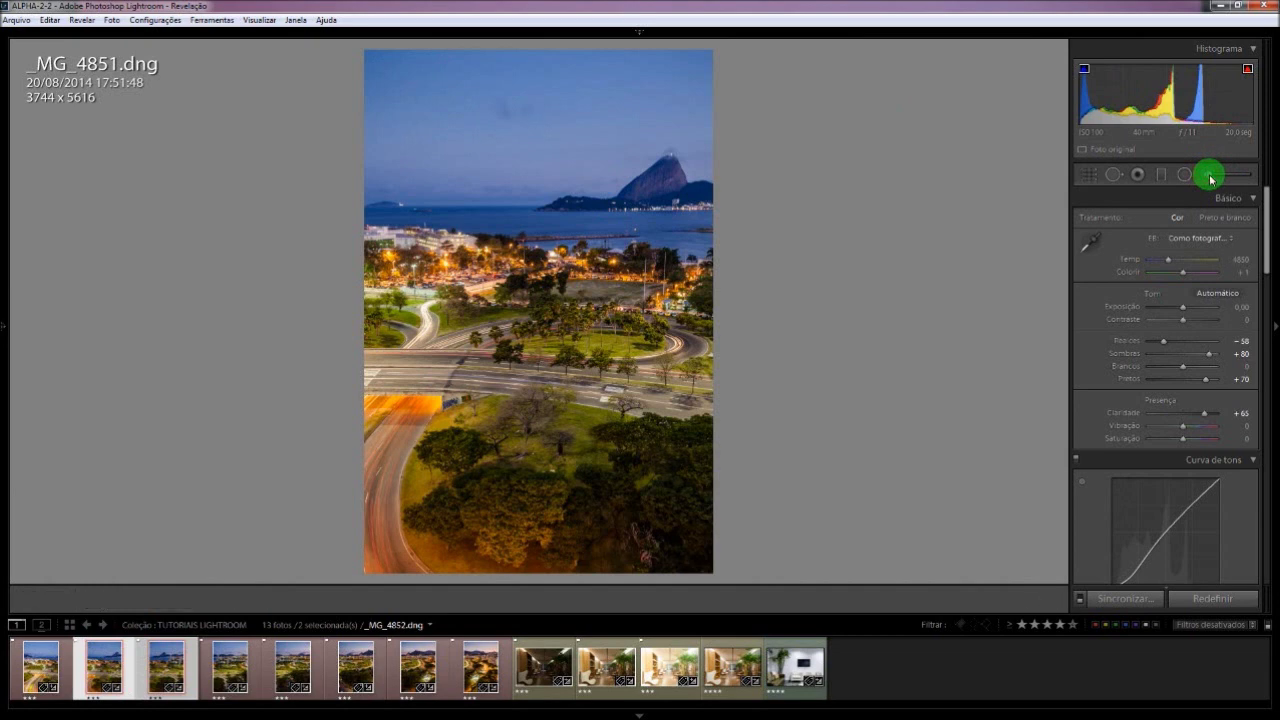
click(1209, 178)
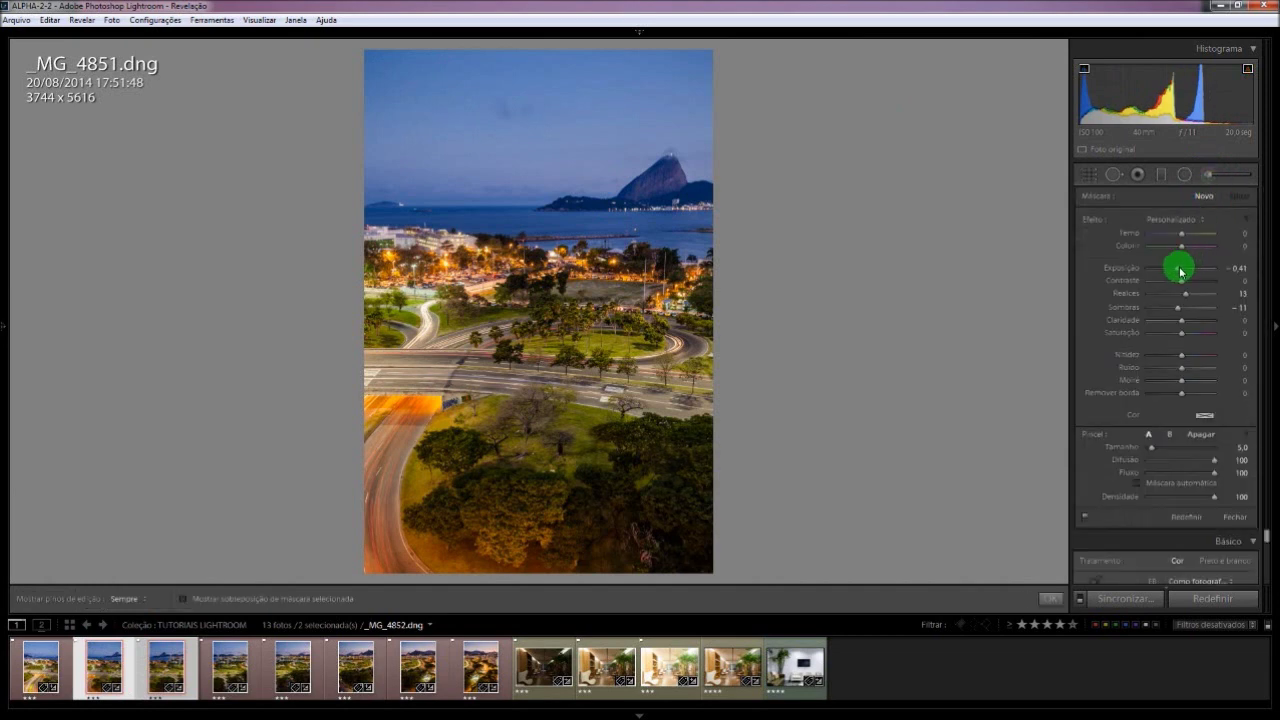
click(1184, 269)
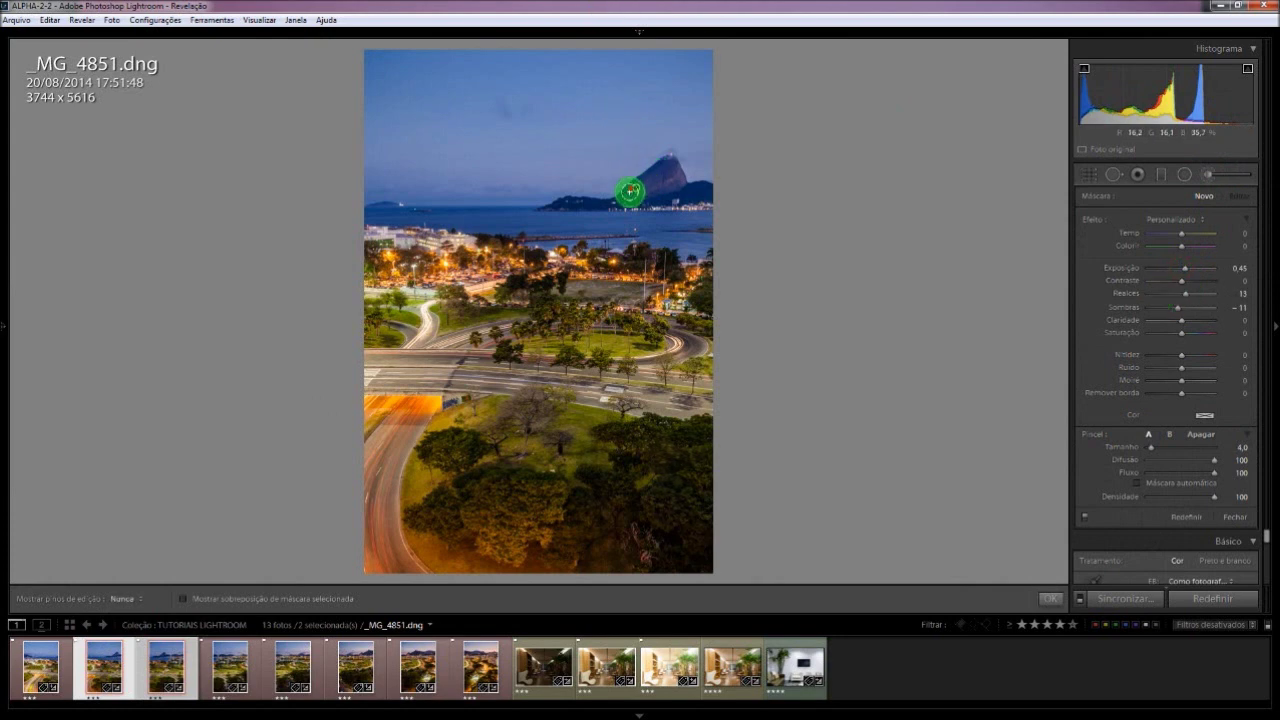
Paint the brush adjustment over the tall peaked mountain in _MG_4851.dng and display its mask overlay in red.
mouse_move(635, 187)
mouse_down()
mouse_move(672, 162)
mouse_move(674, 181)
mouse_move(634, 194)
mouse_up()
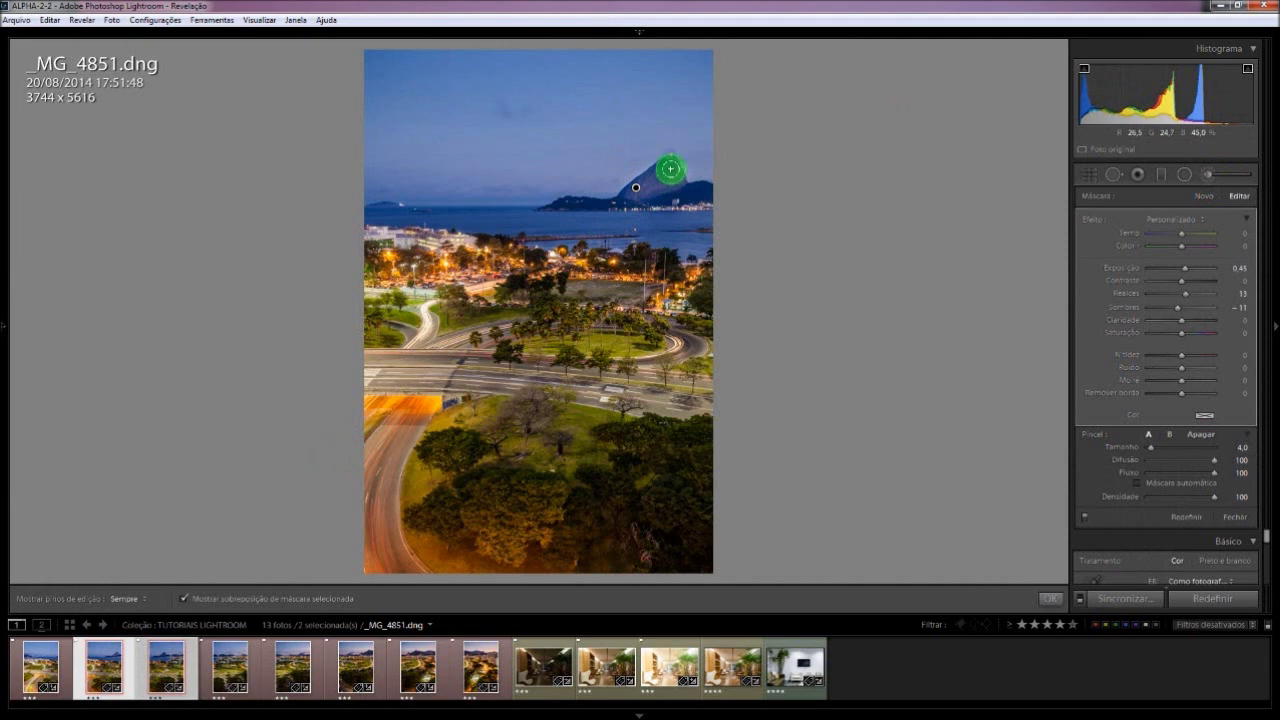
drag(654, 180, 667, 177)
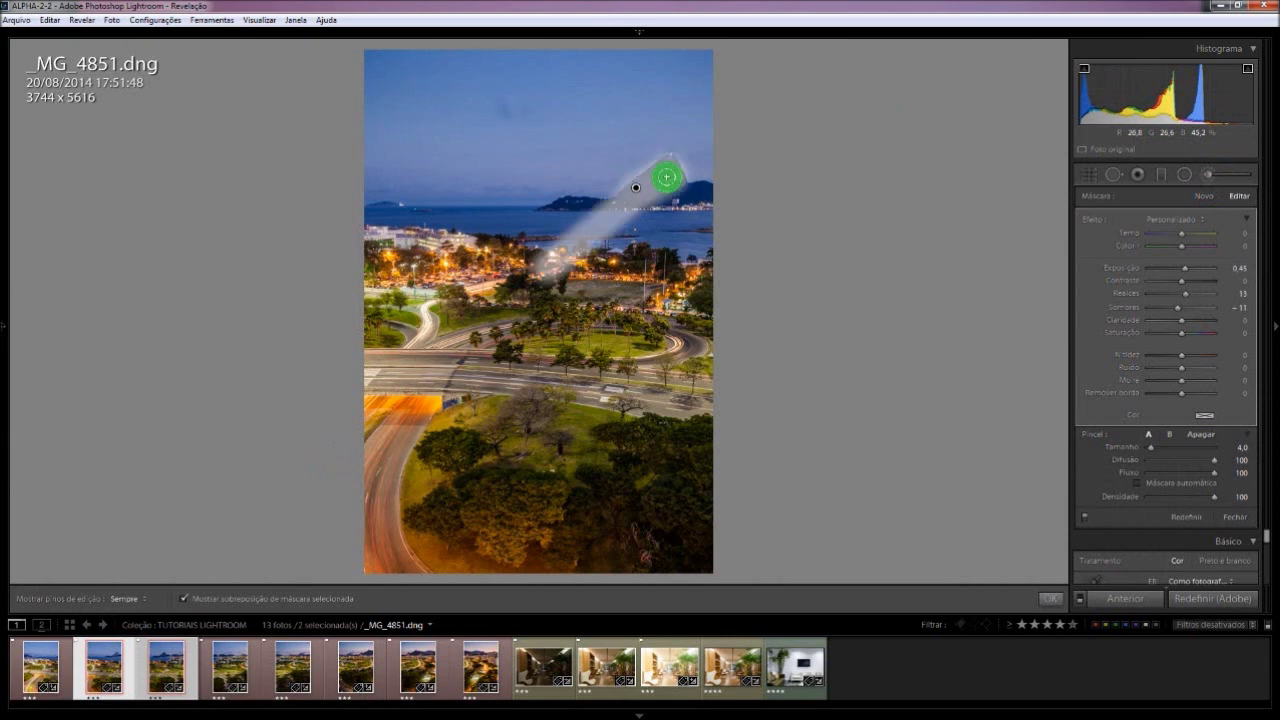
key(ctrl+z)
key(o)
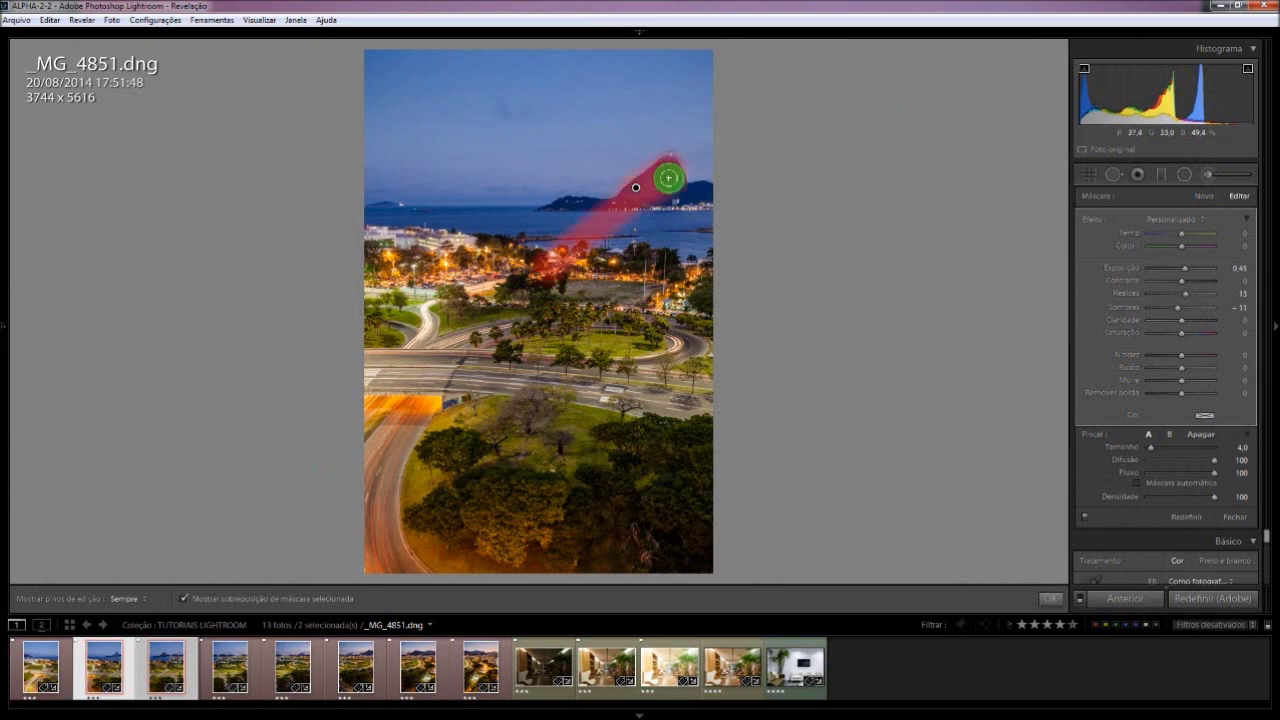
Erase the brush mask's spill over the water and city below the mountain.
mouse_move(609, 208)
mouse_down()
mouse_move(631, 243)
mouse_move(561, 245)
mouse_move(618, 247)
mouse_move(433, 284)
mouse_move(603, 251)
mouse_up()
key(h)
key(h)
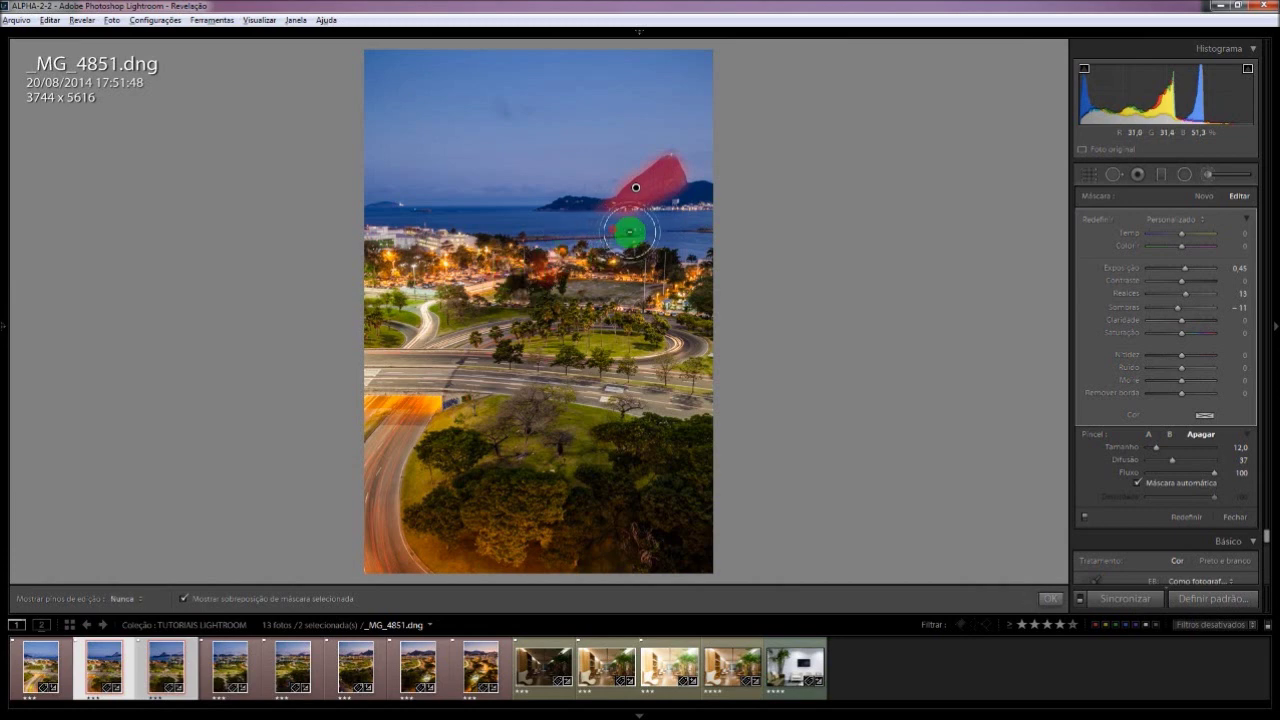
key(alt)
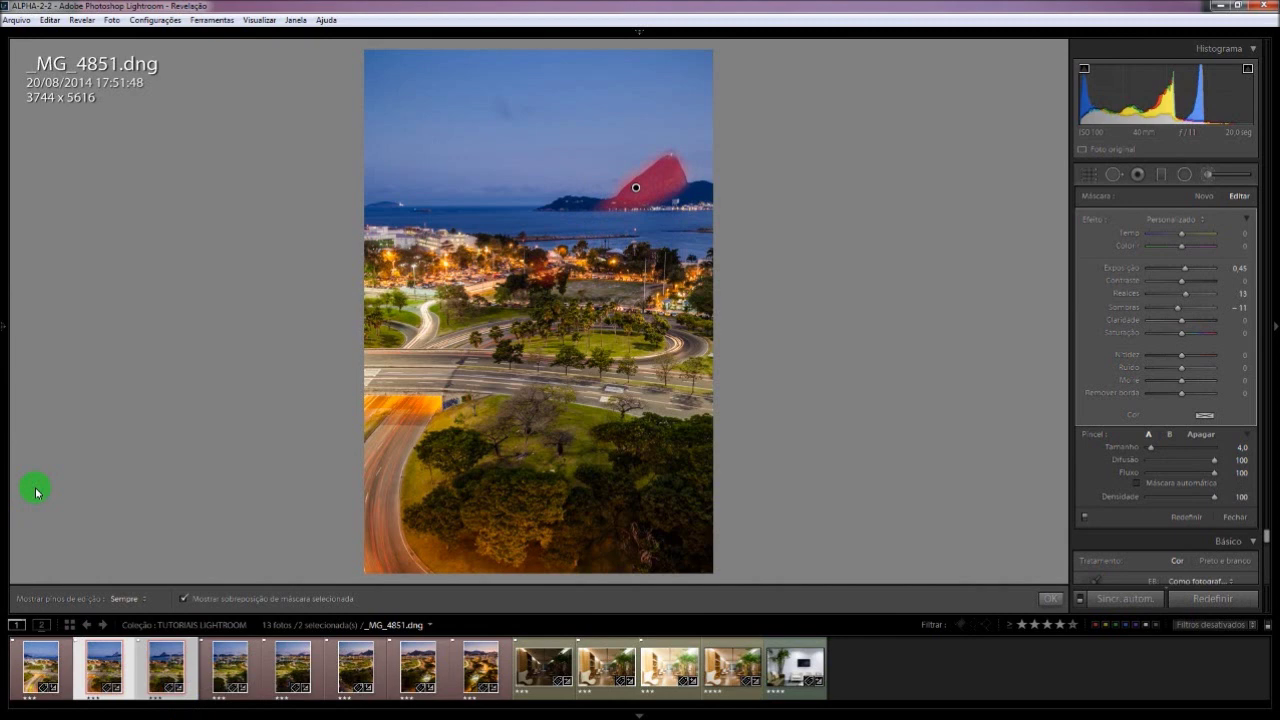
Synchronize only the local brush adjustment (Pincel) from _MG_4851.dng to the other selected photo.
key(ctrl+shift+s)
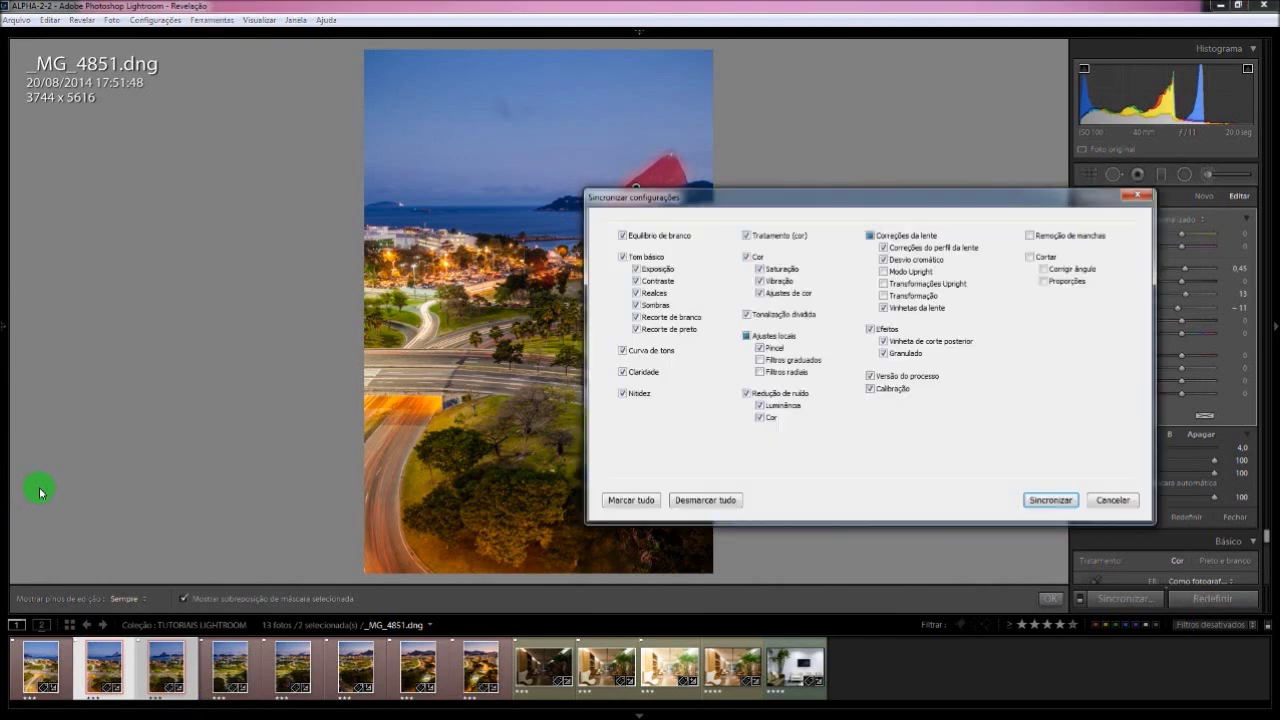
click(718, 499)
click(760, 350)
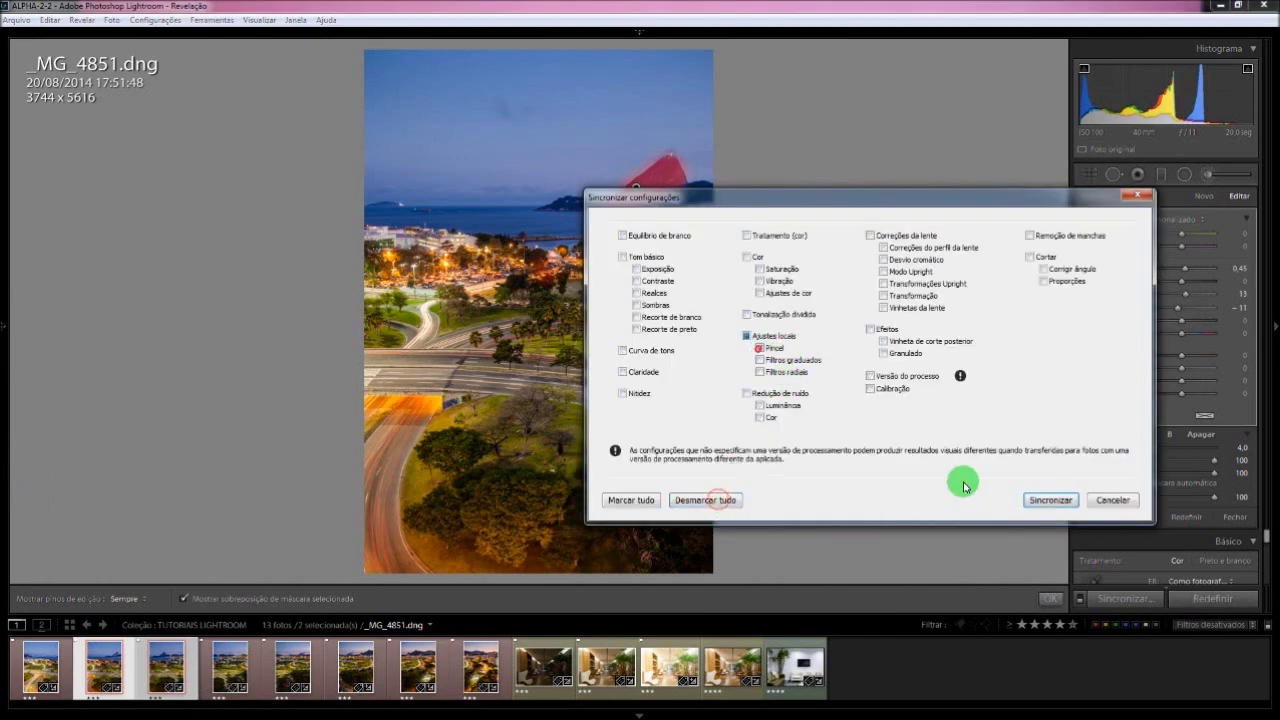
click(1036, 496)
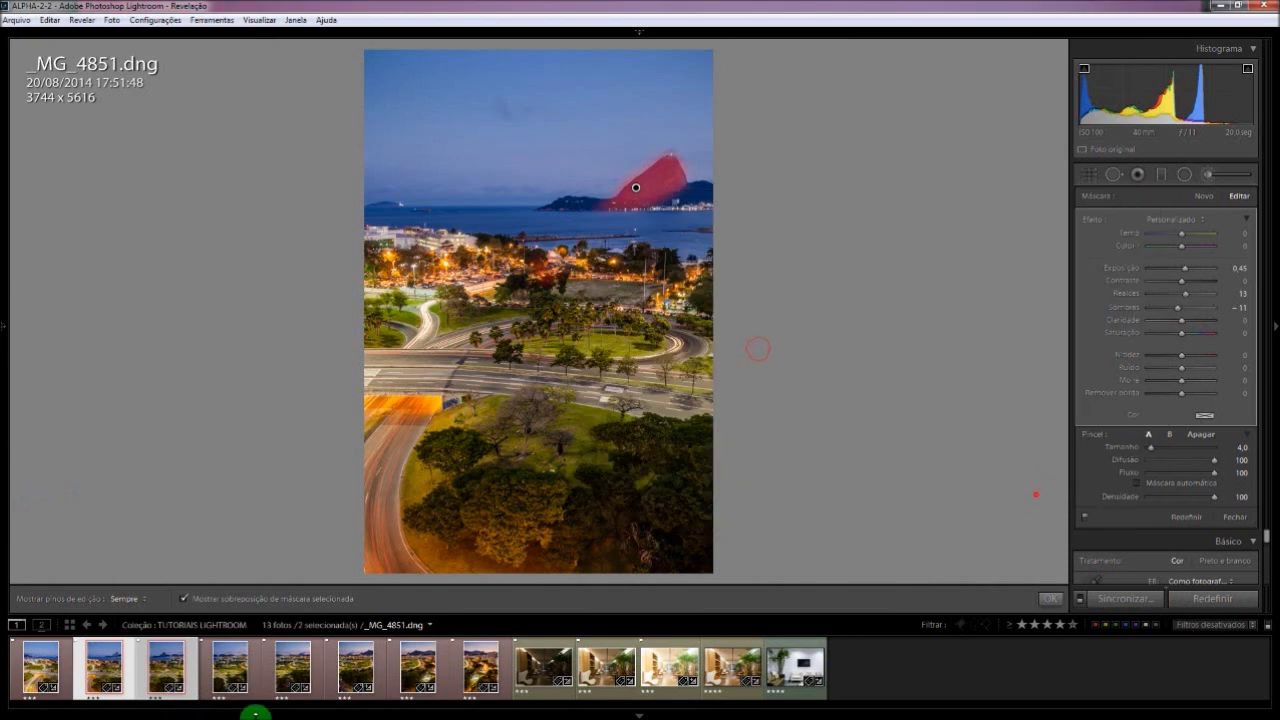
Open _MG_4852.dng, move the synchronized brush mask onto its peaked mountain, and hide the mask overlay.
click(183, 658)
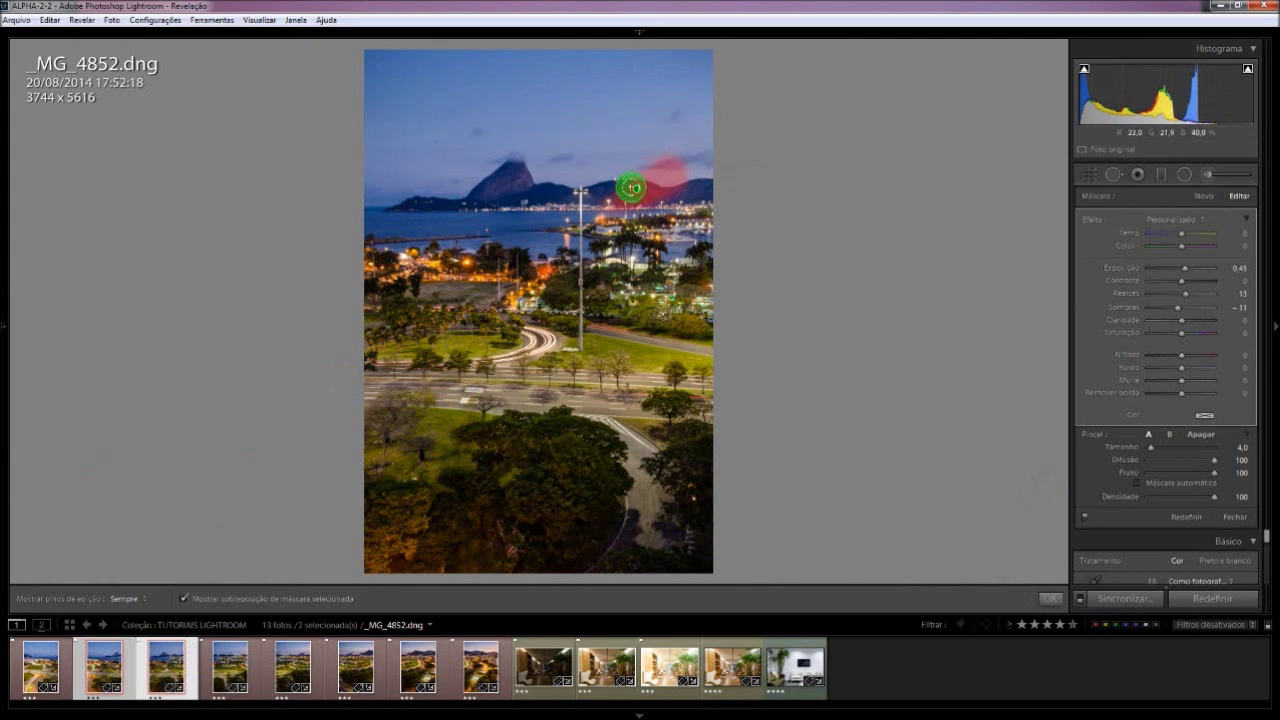
drag(626, 187, 486, 189)
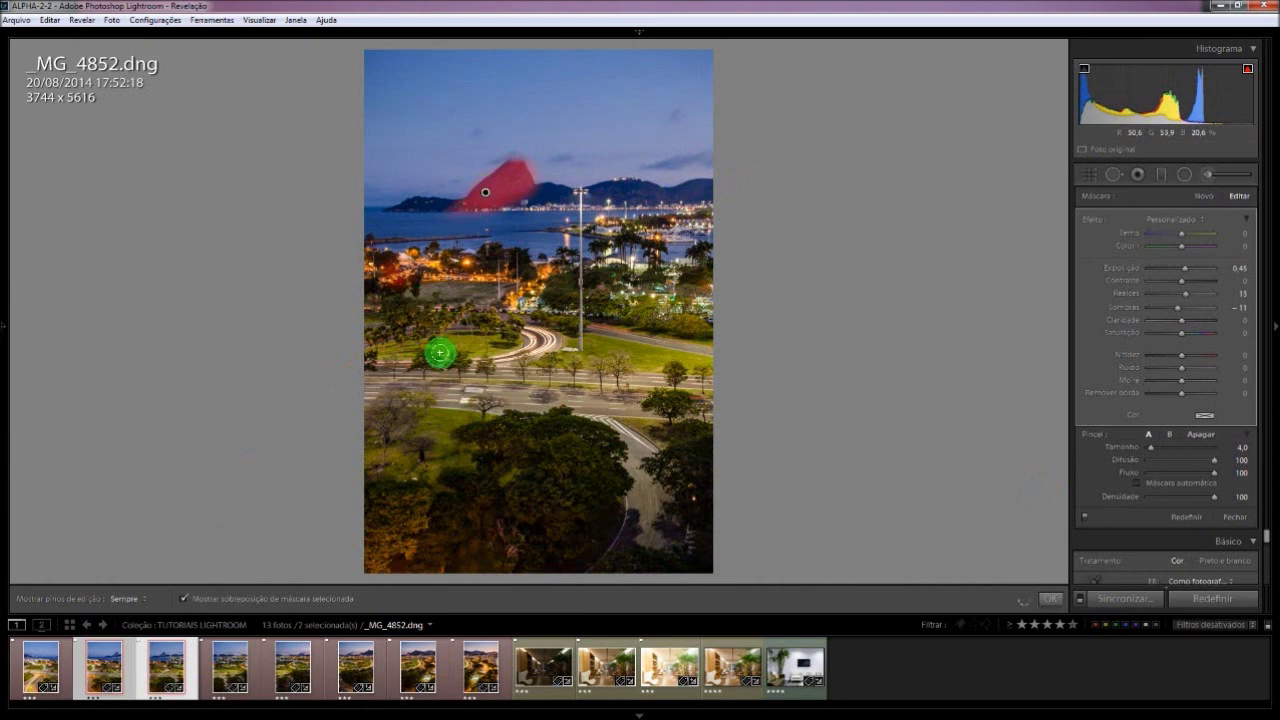
key(o)
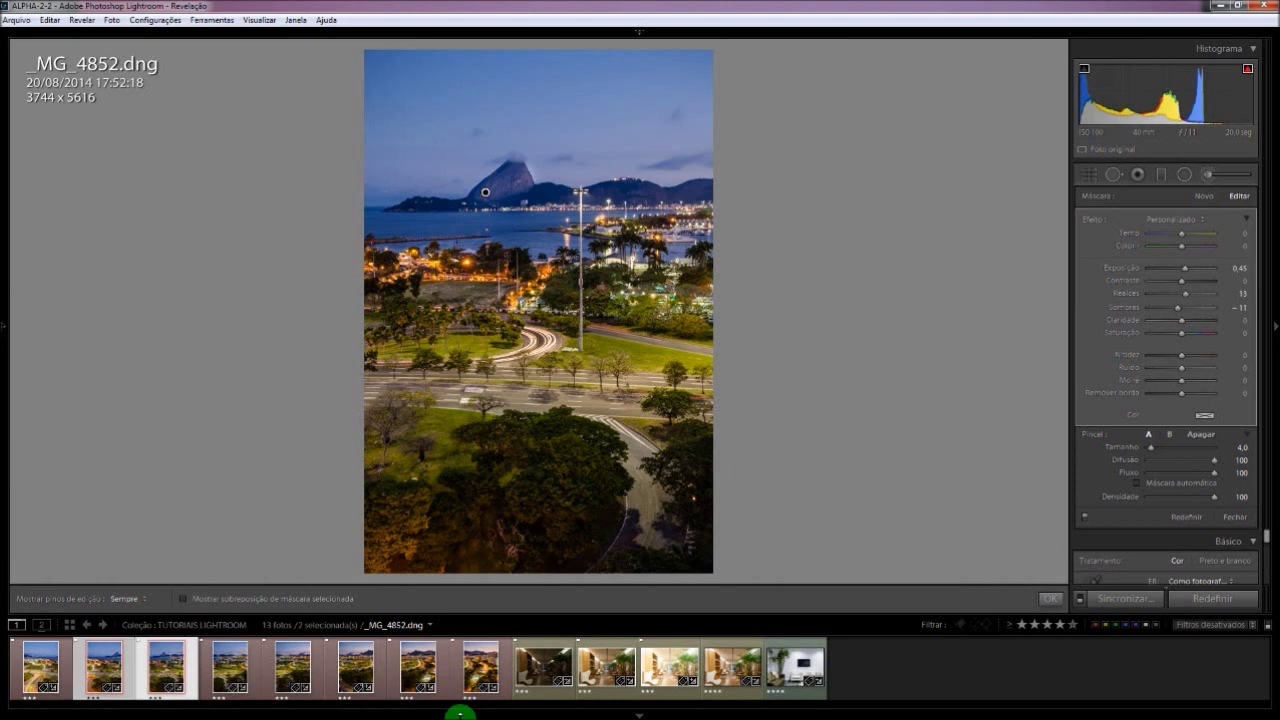
Deselect the brush pin in _MG_4852.dng and return to _MG_4851.dng to review its mountain brush mask.
key(Escape)
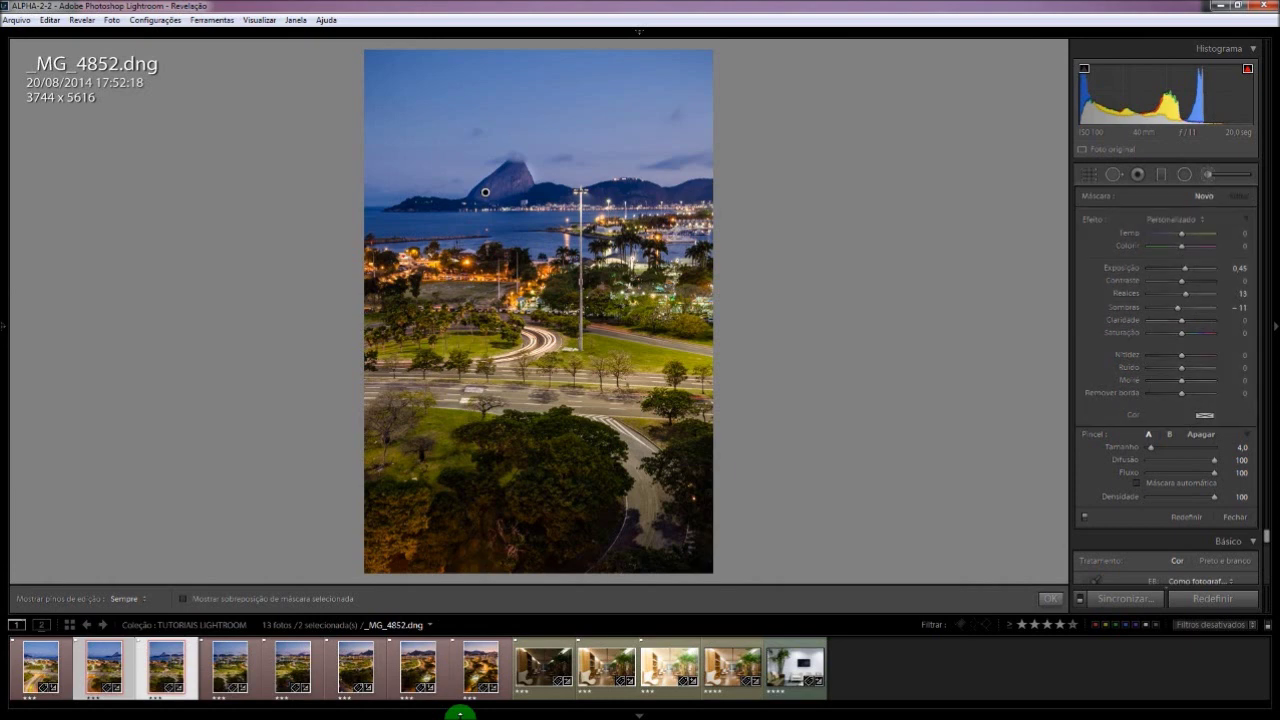
click(100, 664)
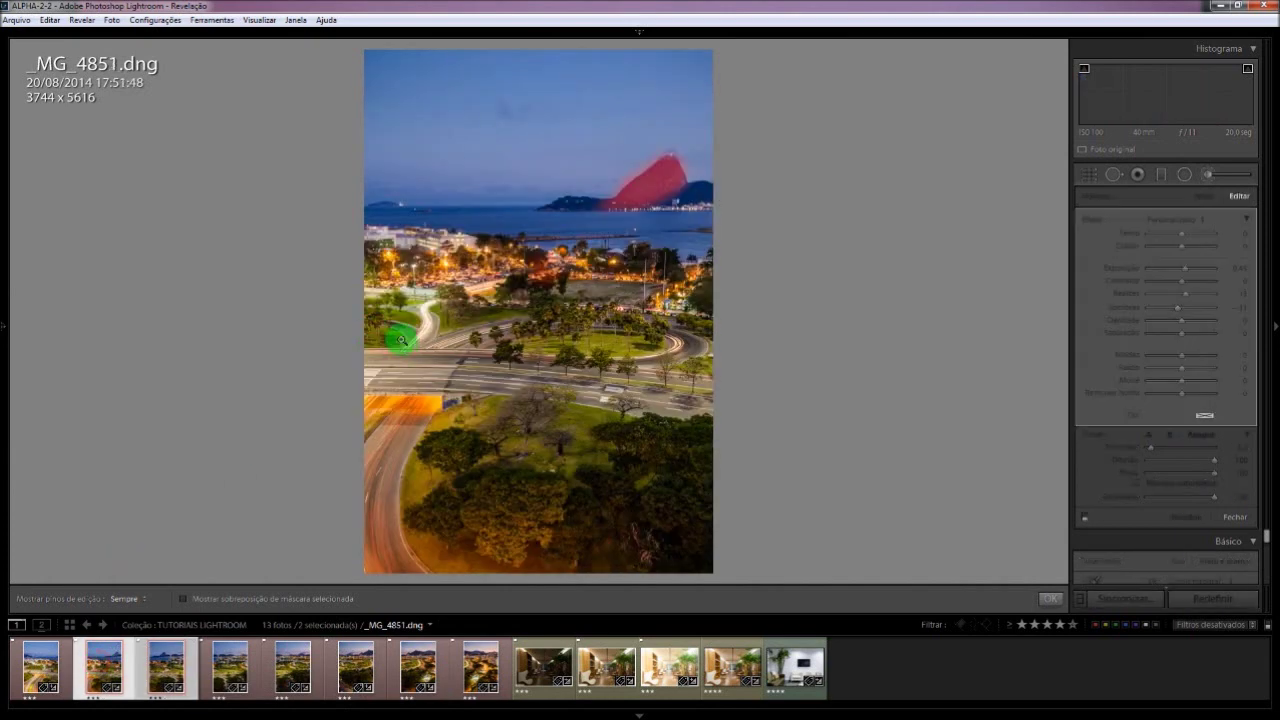
click(637, 190)
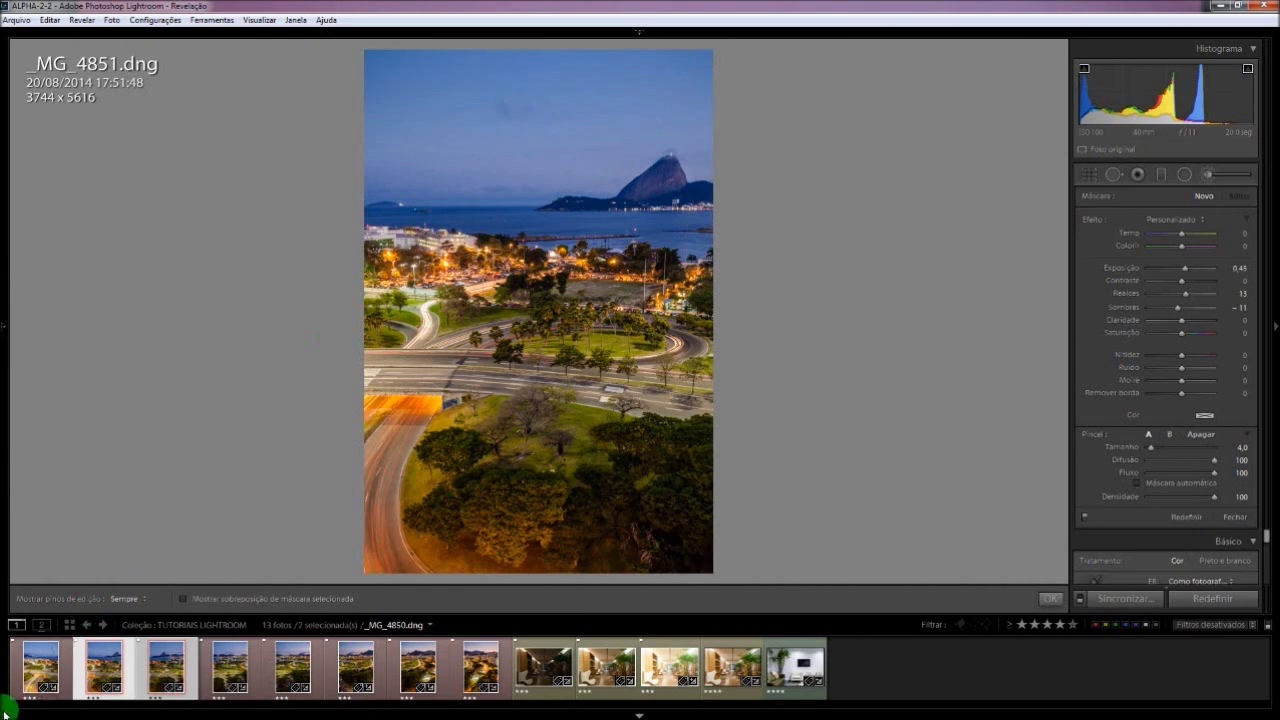
Return to the Library, open the 2015_FOTOS FAMILIA folder, and display its detected faces in People view.
key(g)
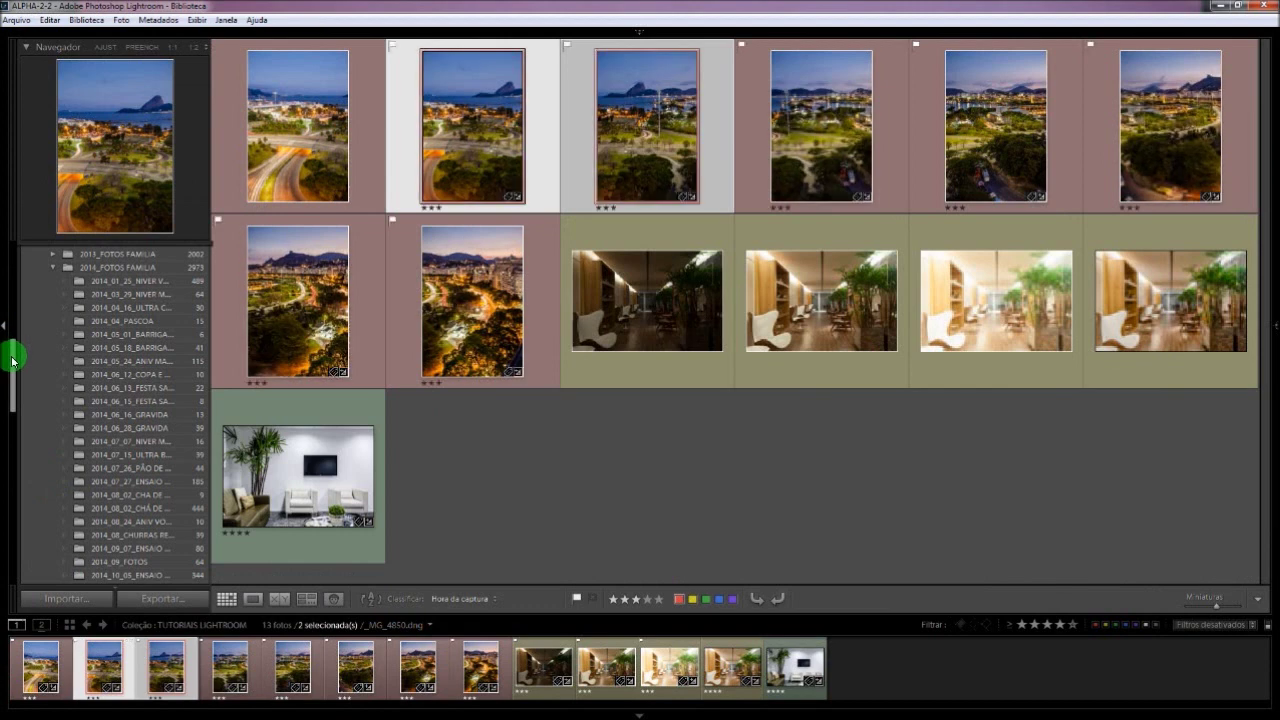
drag(12, 365, 86, 357)
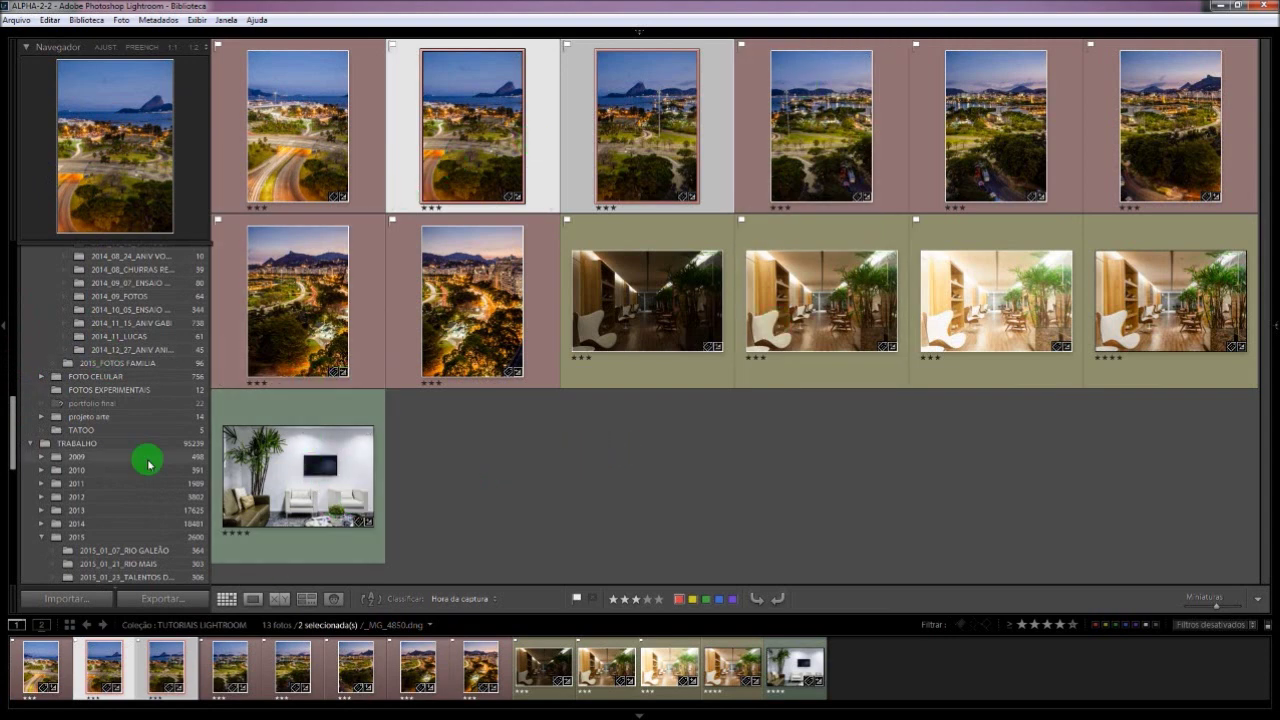
click(157, 363)
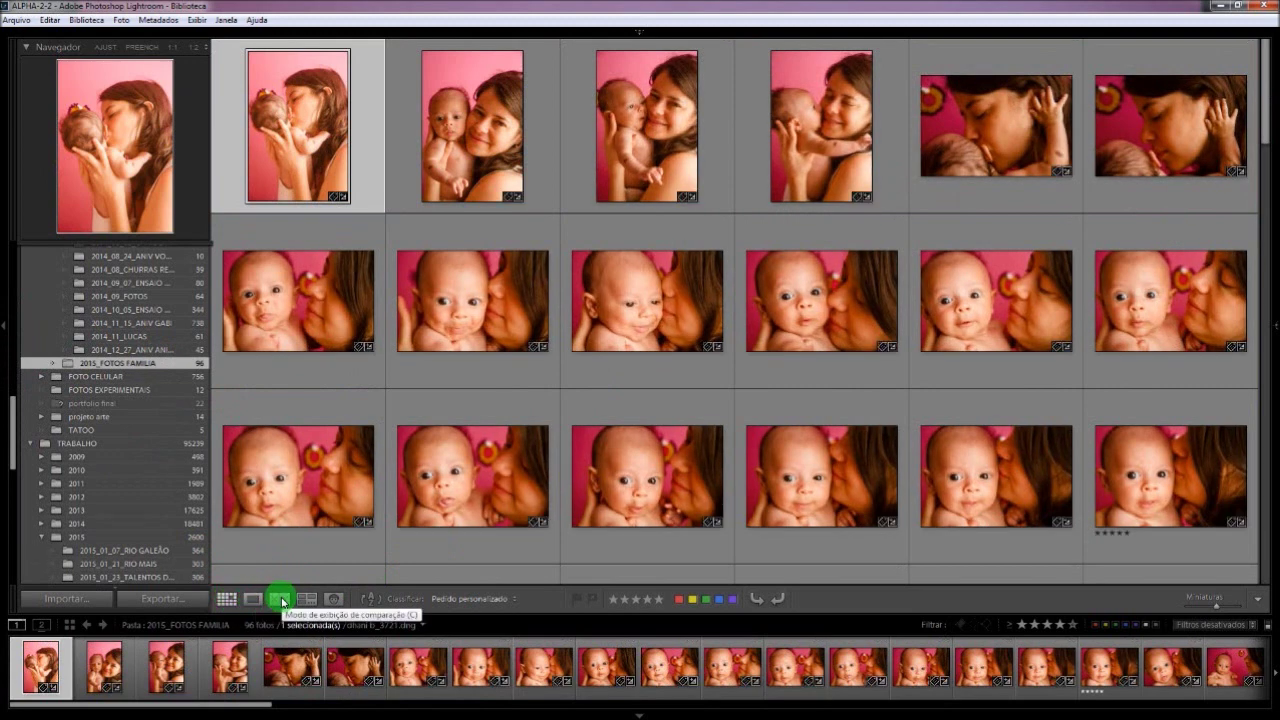
click(336, 600)
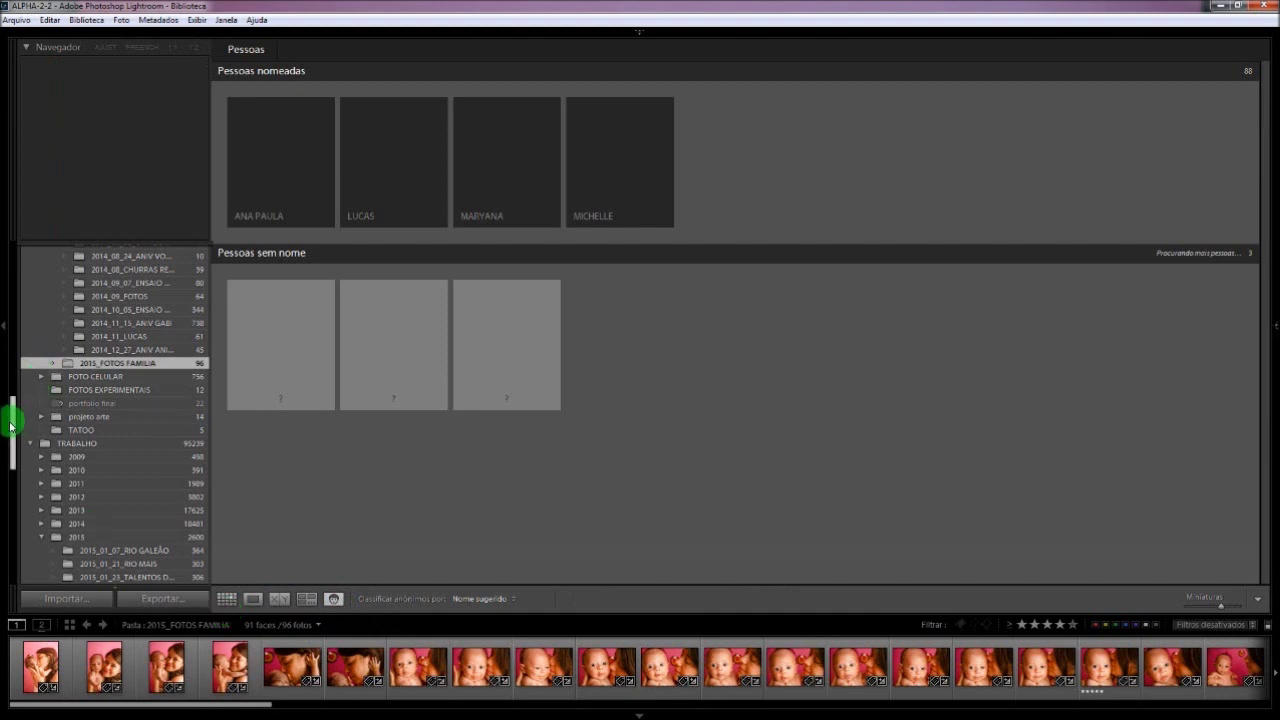
Show the faces in the 2014_FOTOS FAMILIA folder and confirm the suggested name for the first unnamed face stack.
drag(11, 421, 11, 336)
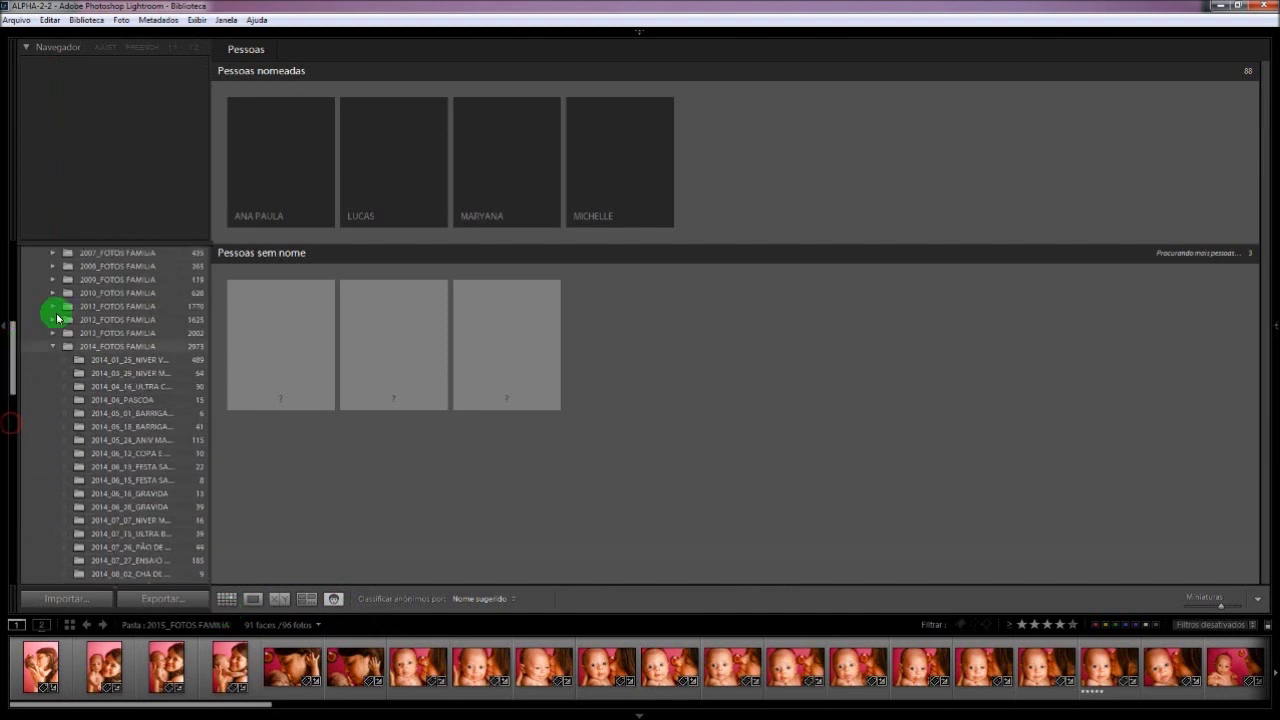
click(123, 347)
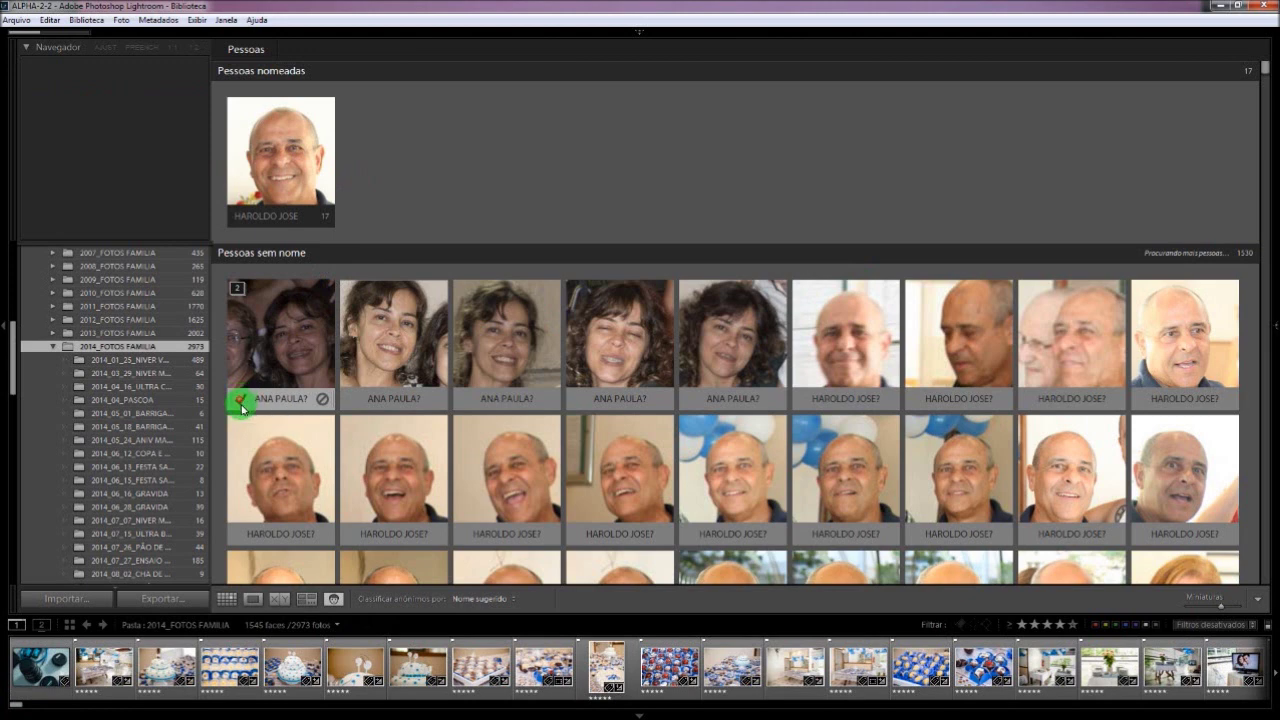
click(240, 400)
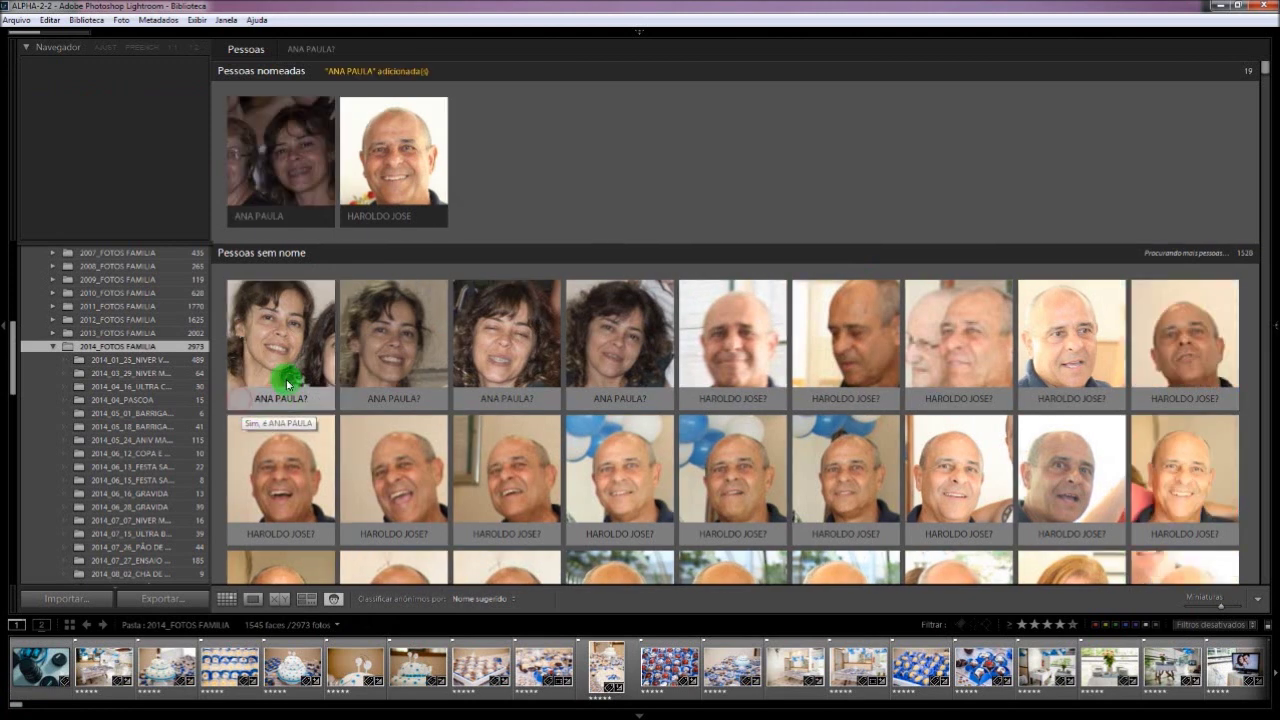
click(290, 360)
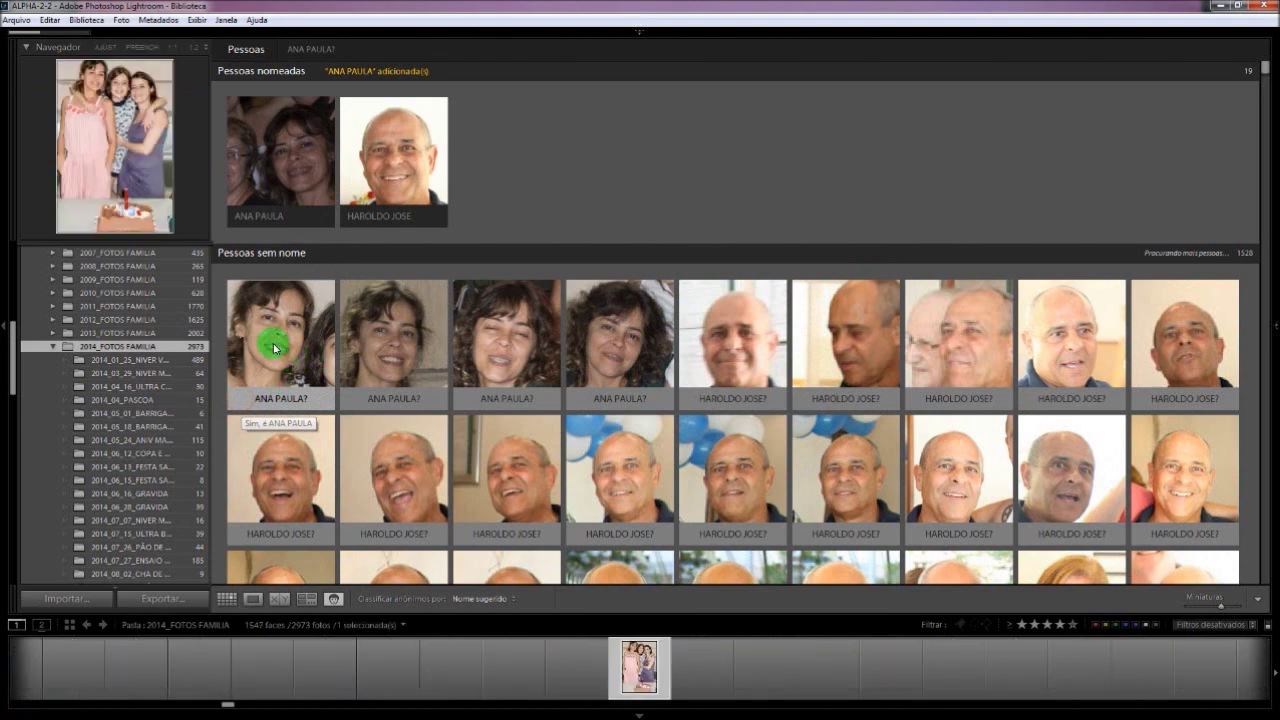
click(273, 165)
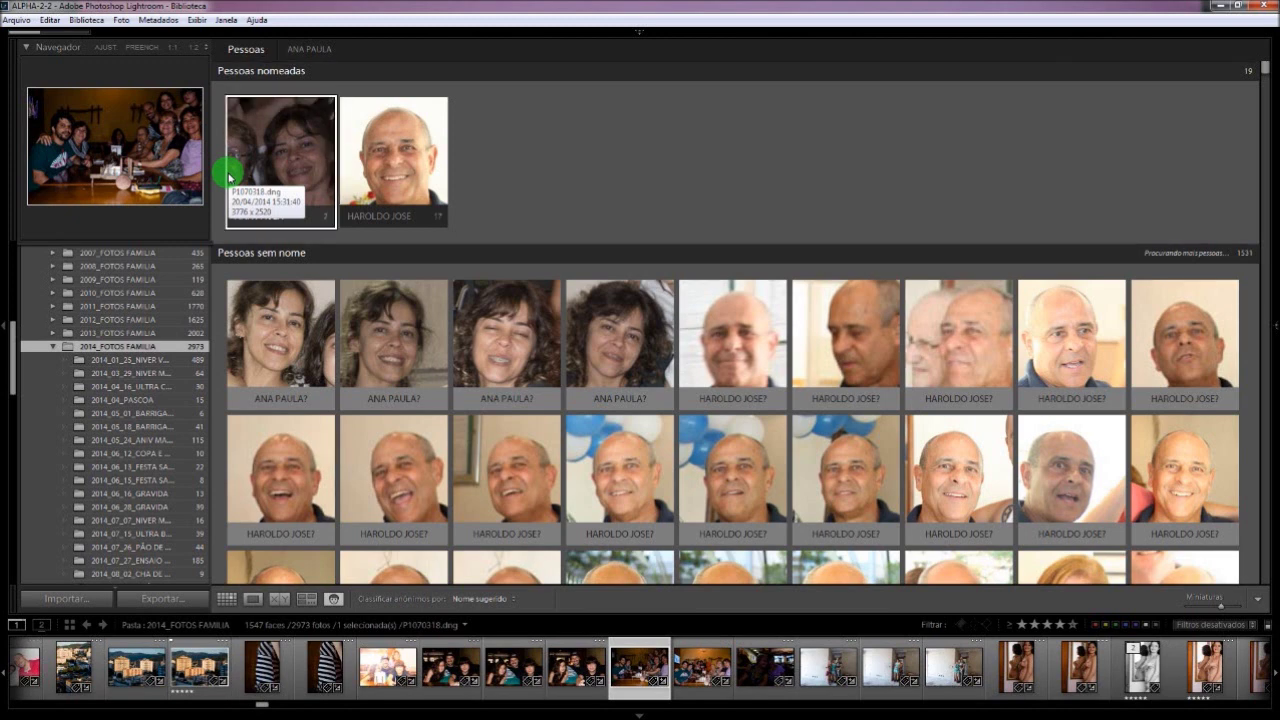
Clear the face selection and switch back to the TUTORIAIS LIGHTROOM collection.
click(52, 21)
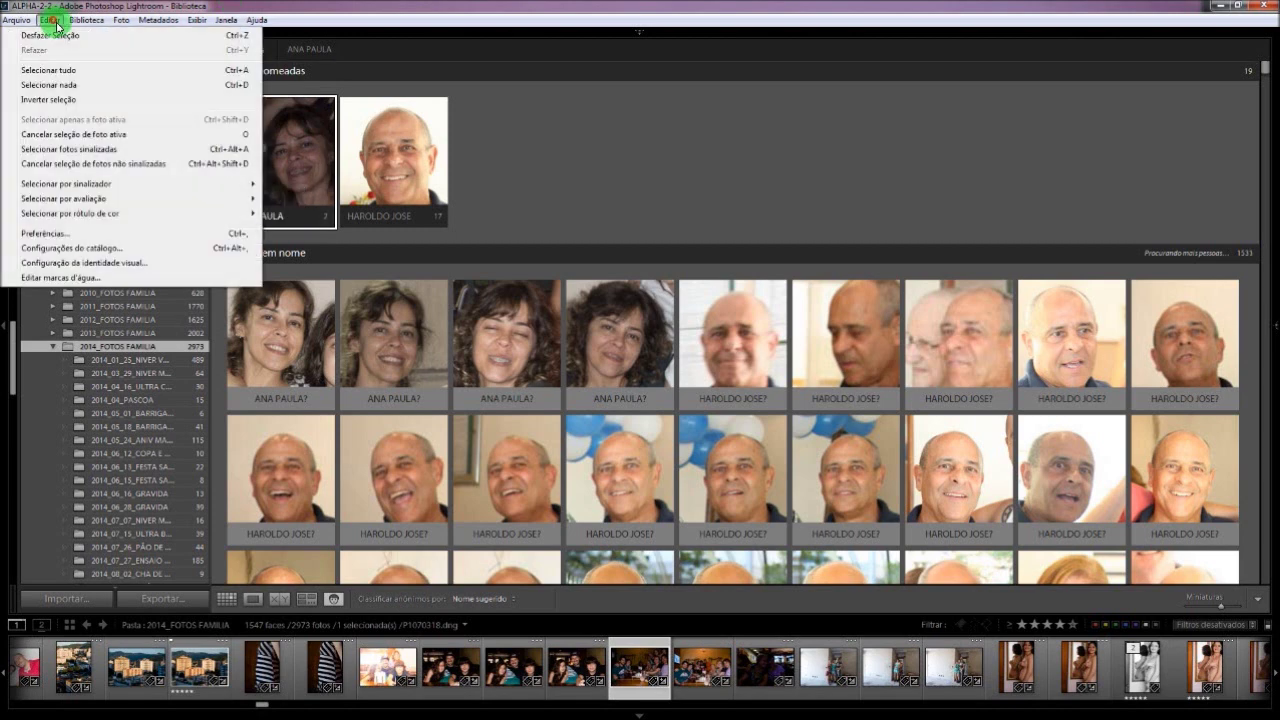
click(537, 93)
scroll(16, 450, down, 2)
scroll(16, 450, down, 5)
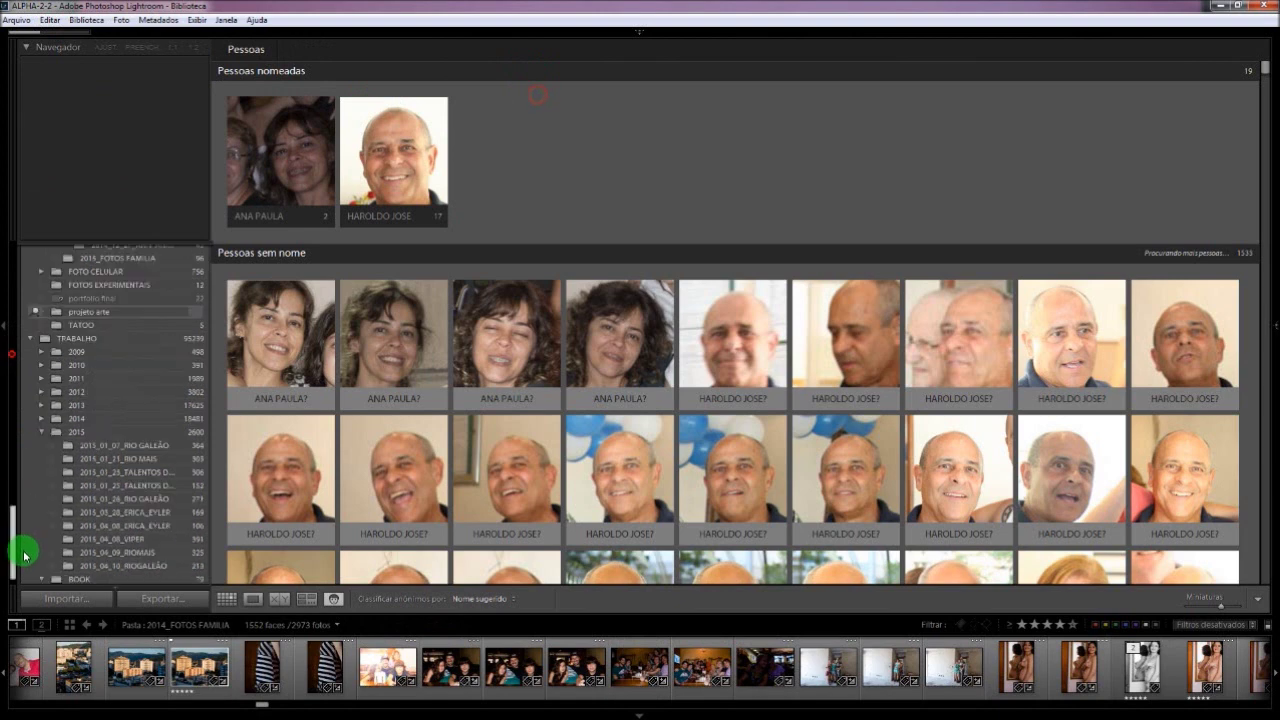
click(142, 553)
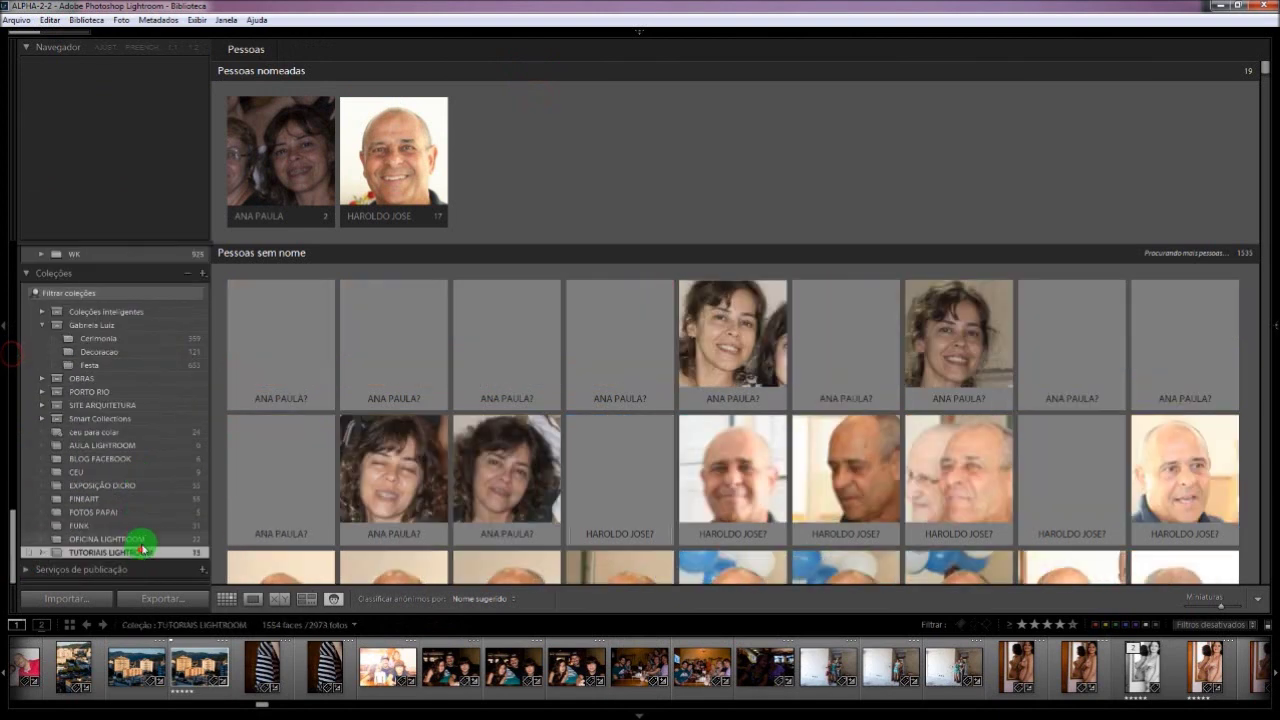
click(48, 20)
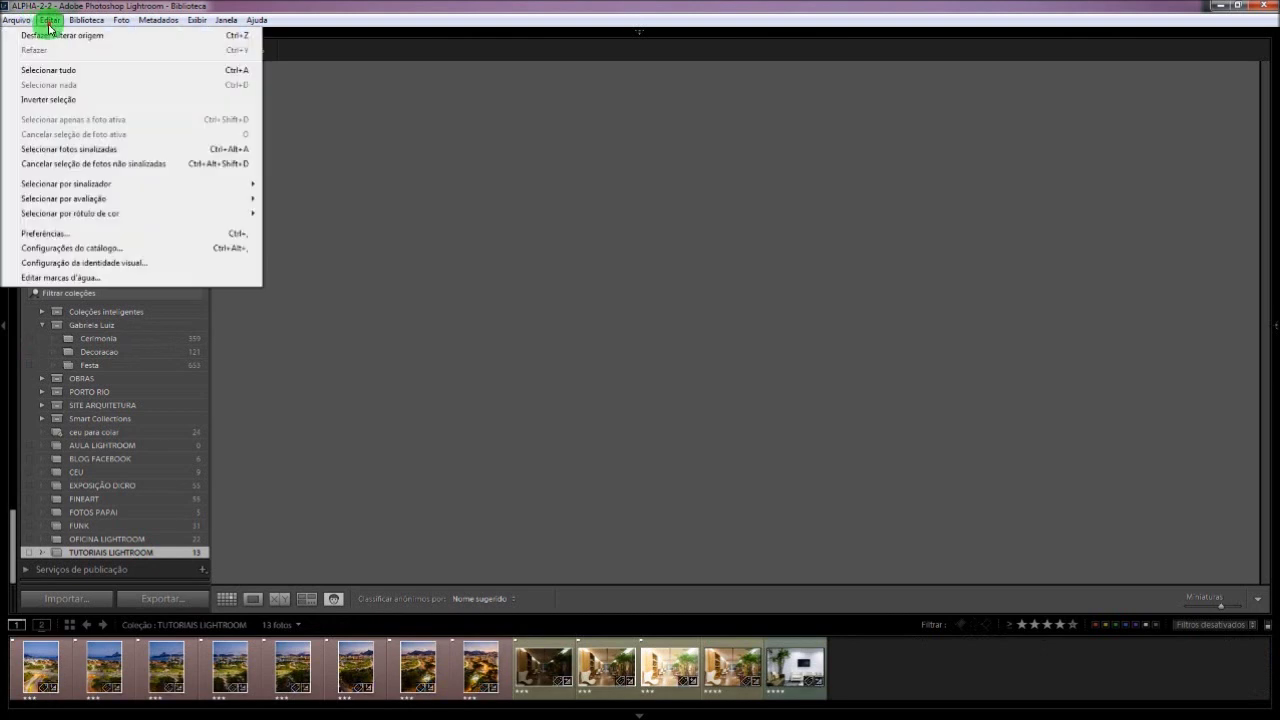
click(115, 231)
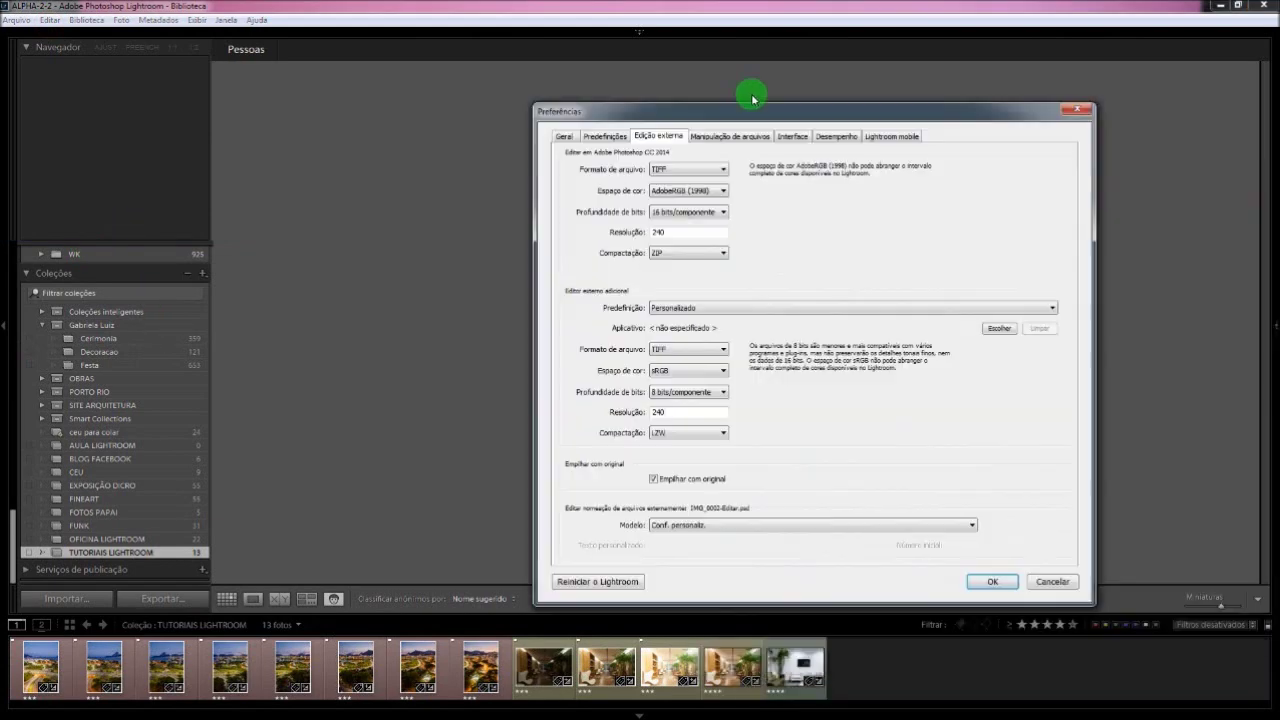
drag(749, 97, 694, 80)
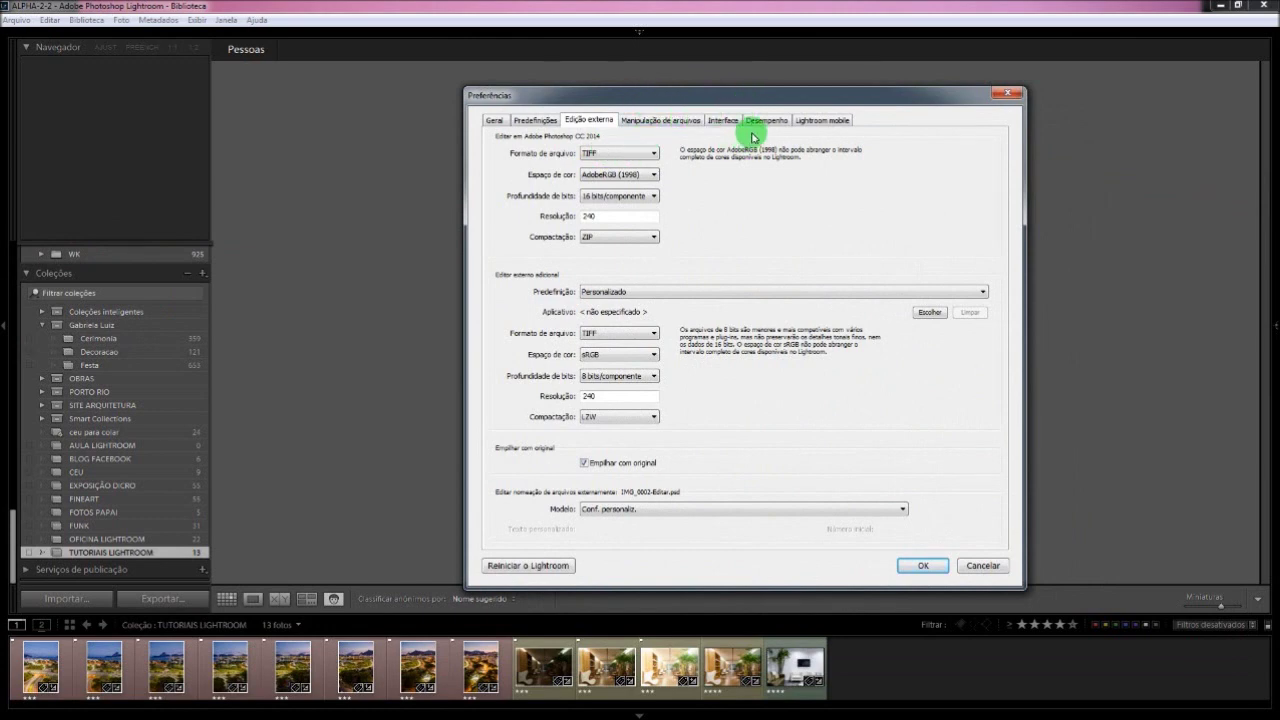
drag(708, 97, 685, 95)
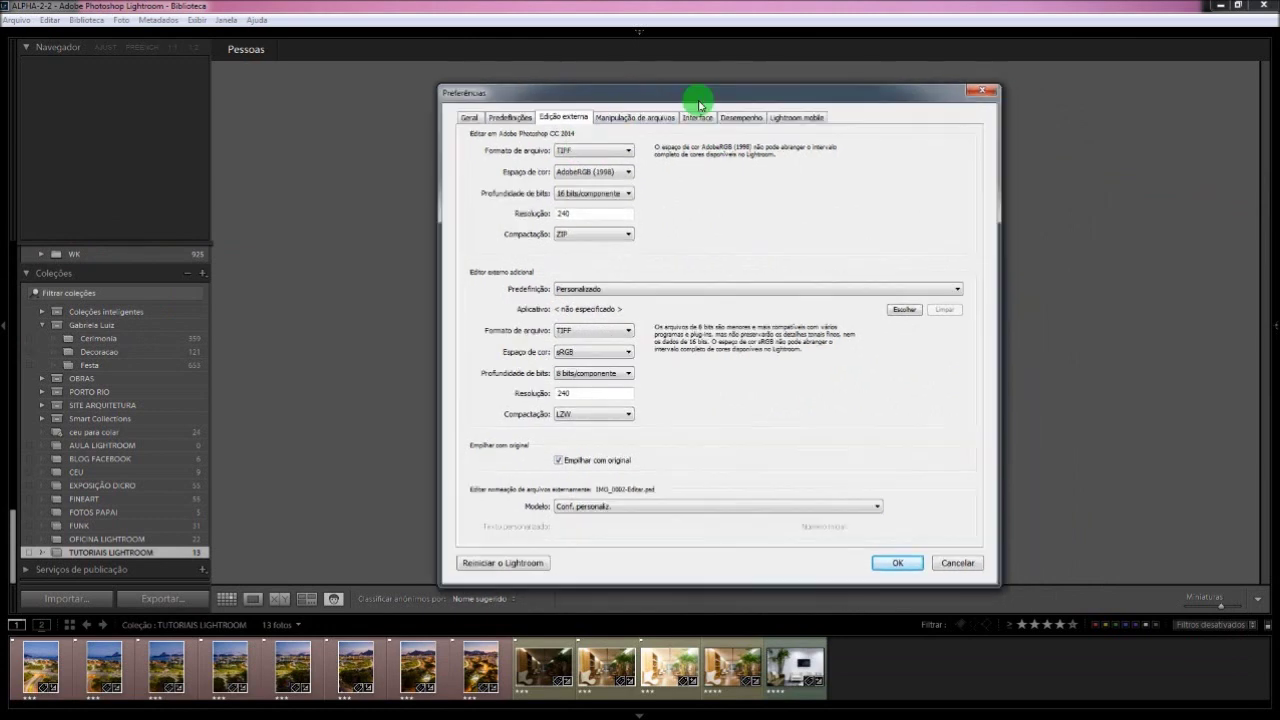
click(960, 564)
Examine the graphics processor option in the Performance preferences and cancel the dialog.
click(49, 24)
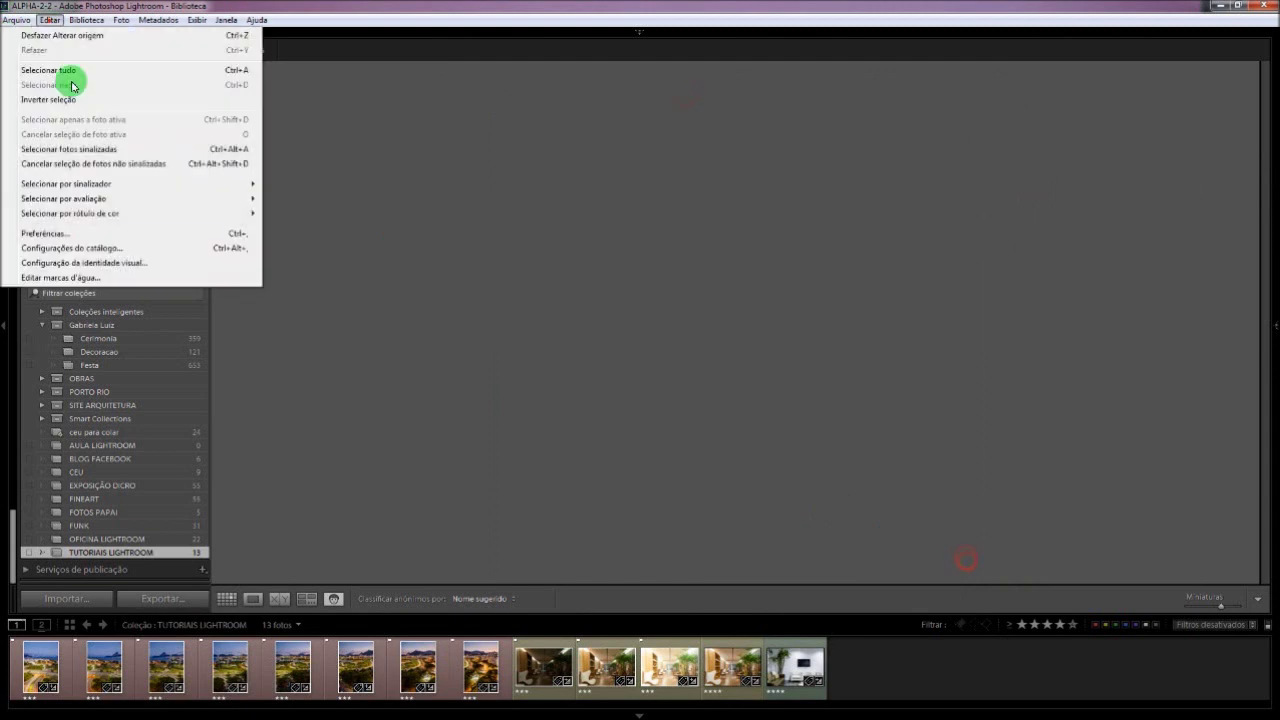
click(107, 233)
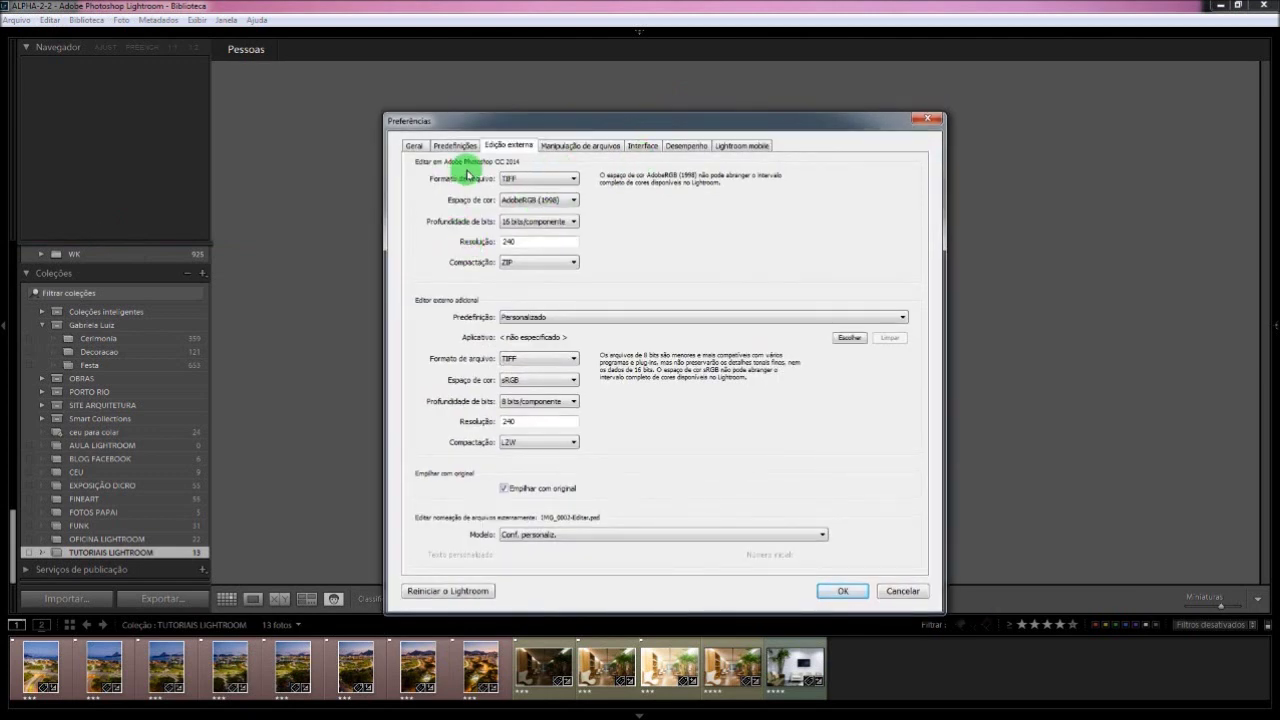
click(684, 145)
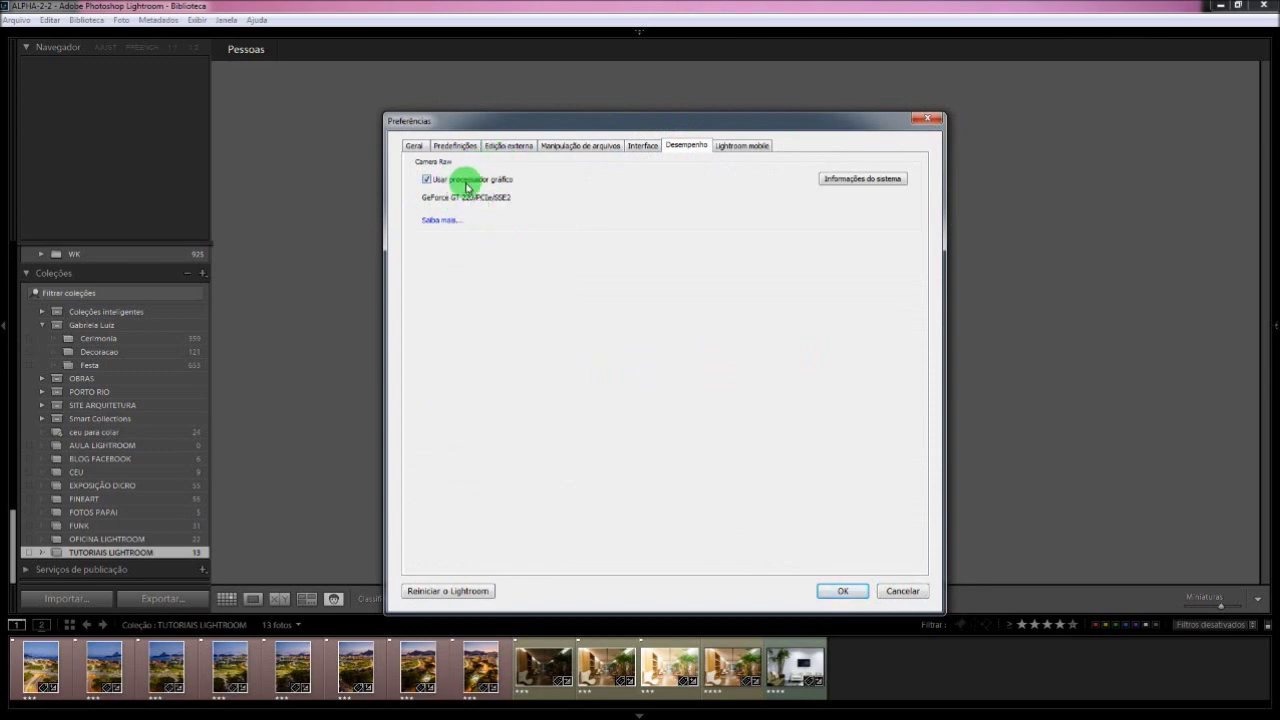
click(903, 590)
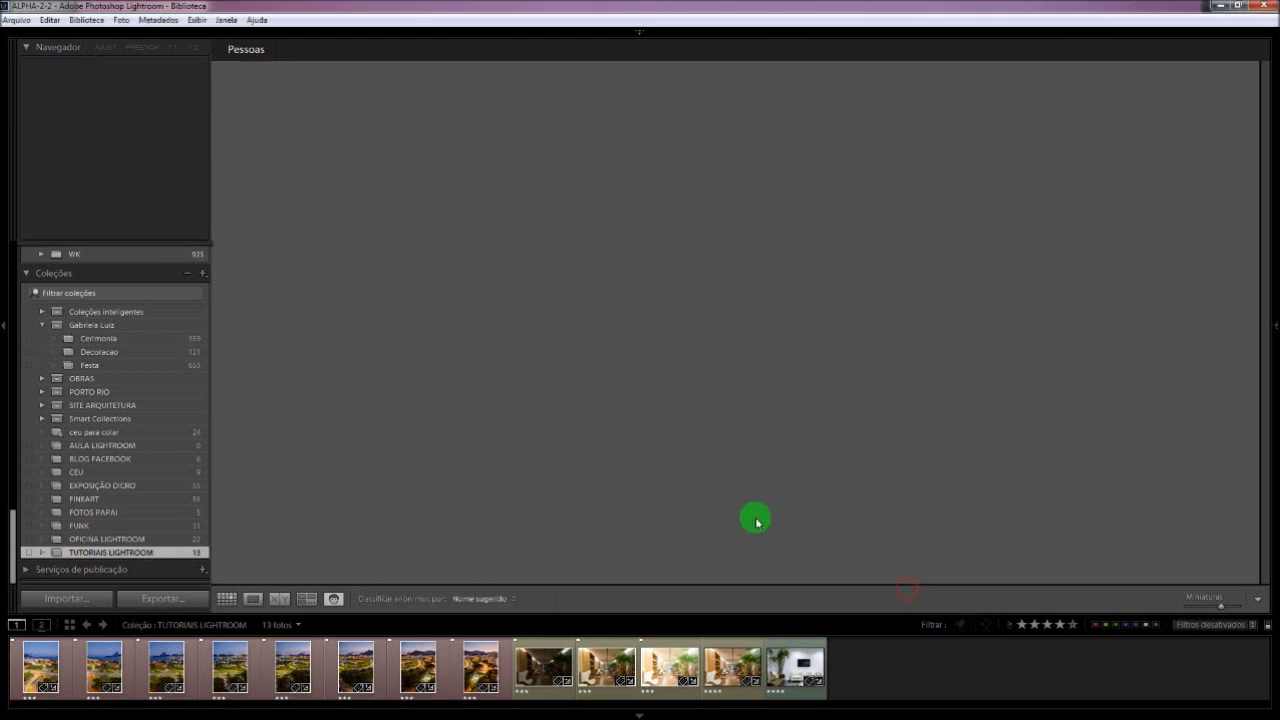
Select the last of the wood-panelled interior photos and show the TUTORIAIS LIGHTROOM collection as a thumbnail grid.
click(741, 664)
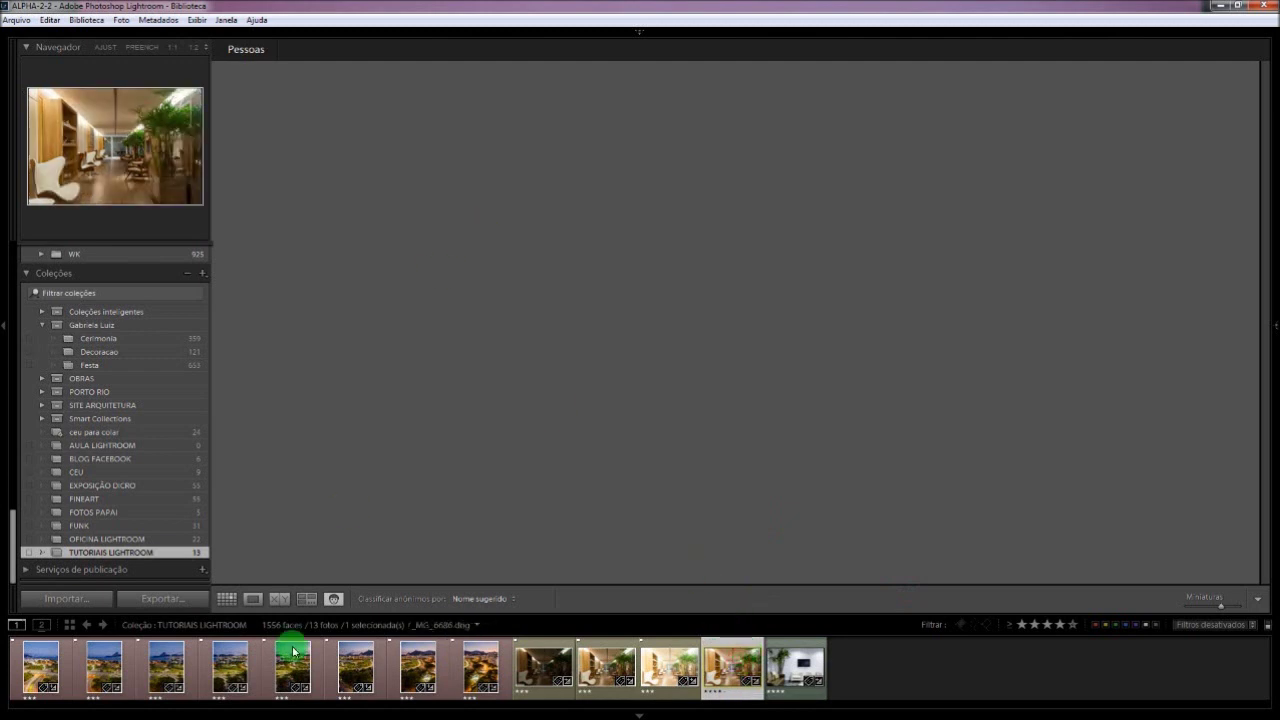
click(227, 600)
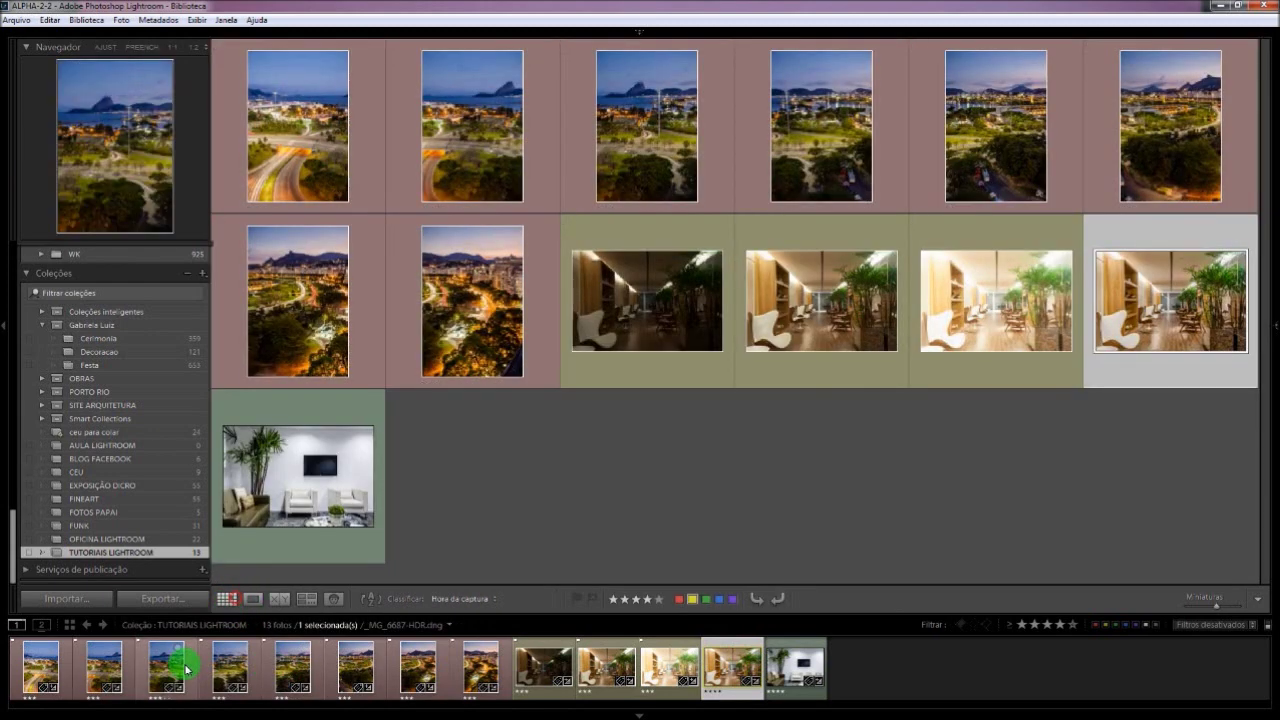